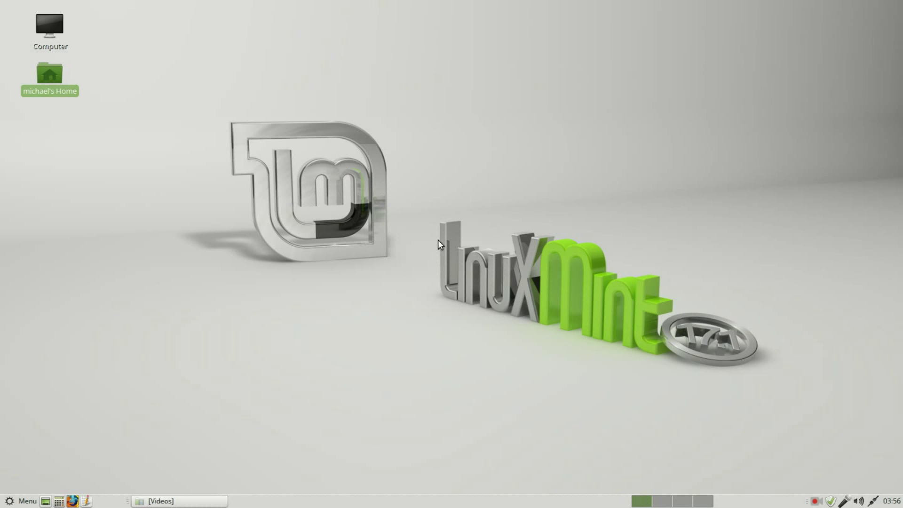
Step: Launch Printers from Menu > Administration, which shows no printers configured yet
click(12, 501)
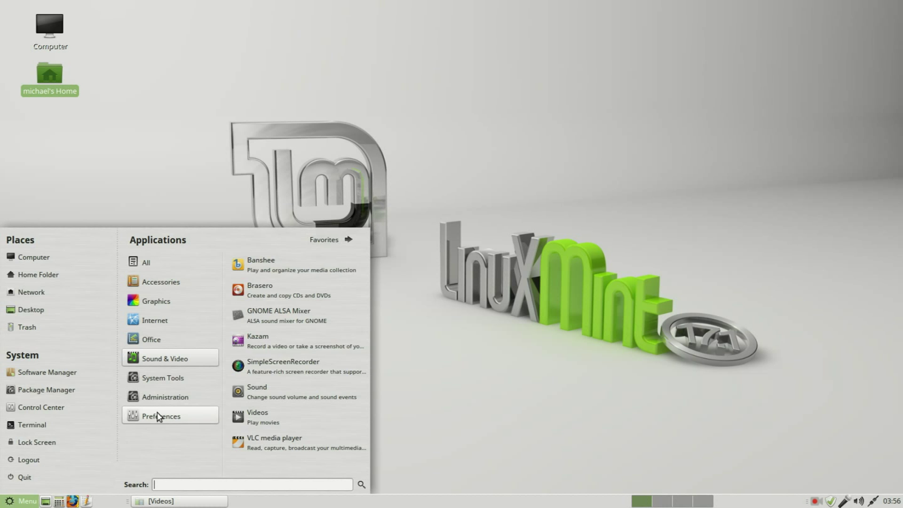
mouse_move(168, 401)
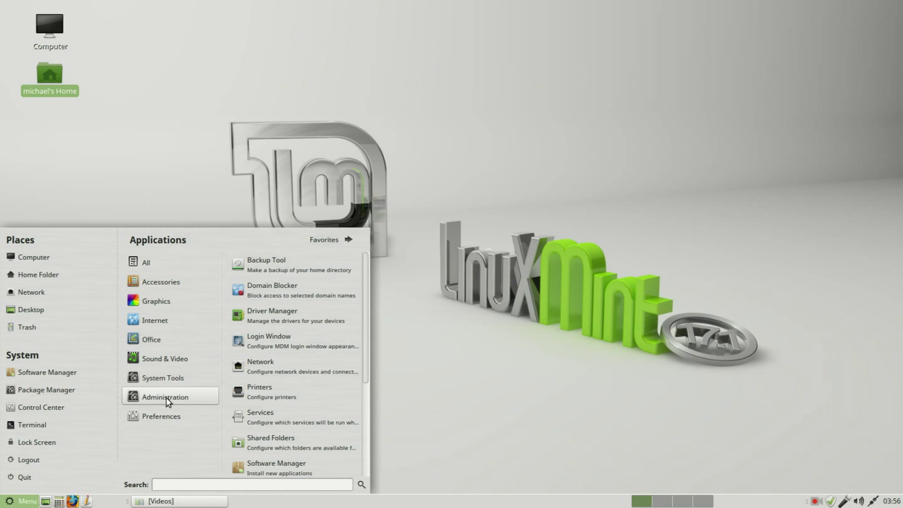
click(261, 394)
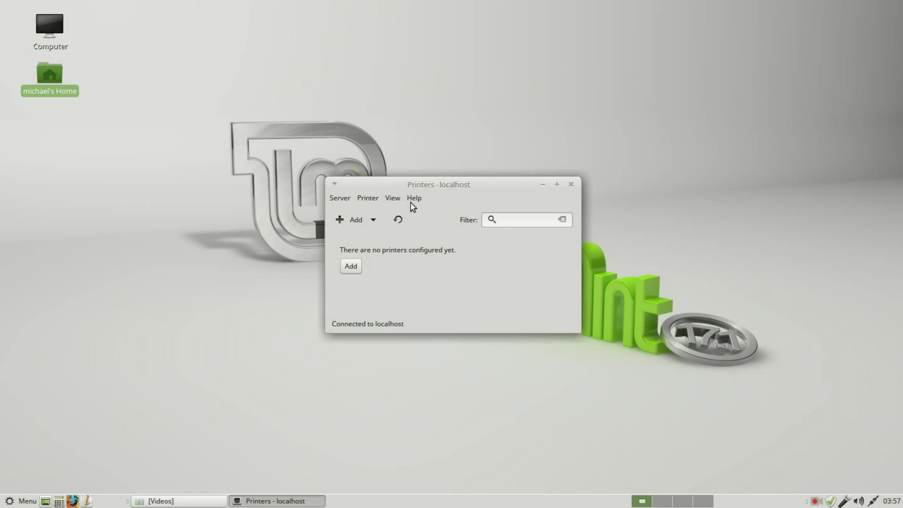
Step: Add the detected network HP LaserJet Professional M1212nf with its HPLIP printer (not fax) connection
click(344, 221)
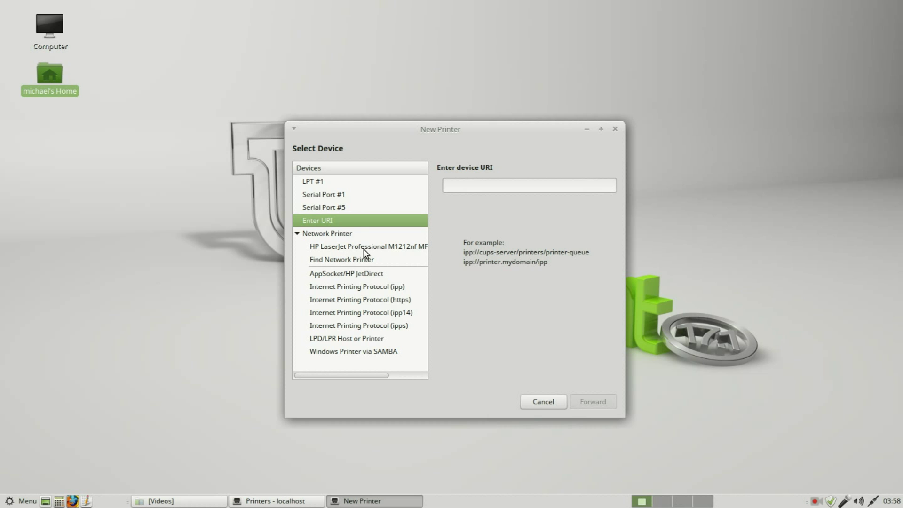
click(363, 247)
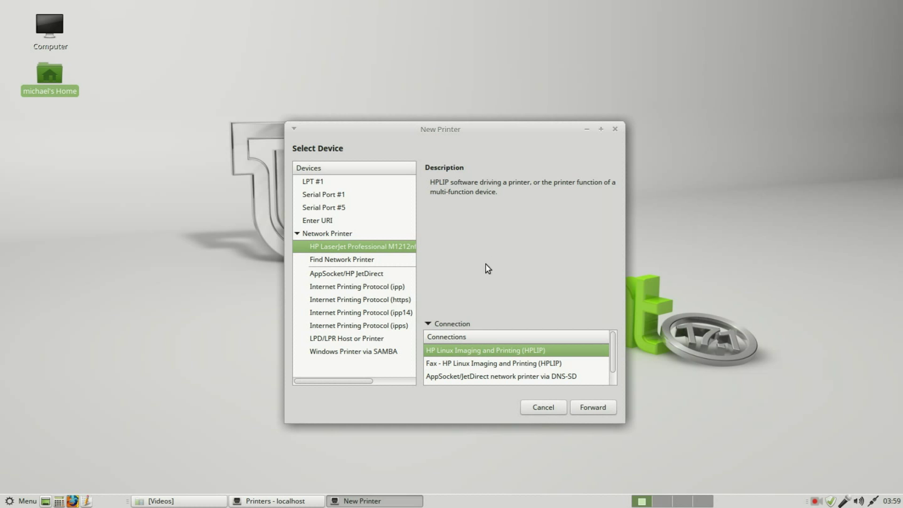
click(495, 366)
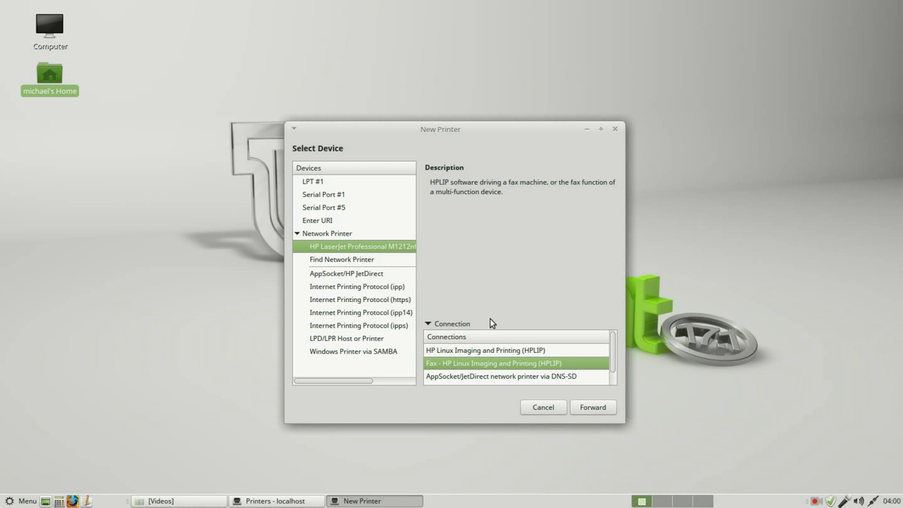
click(467, 351)
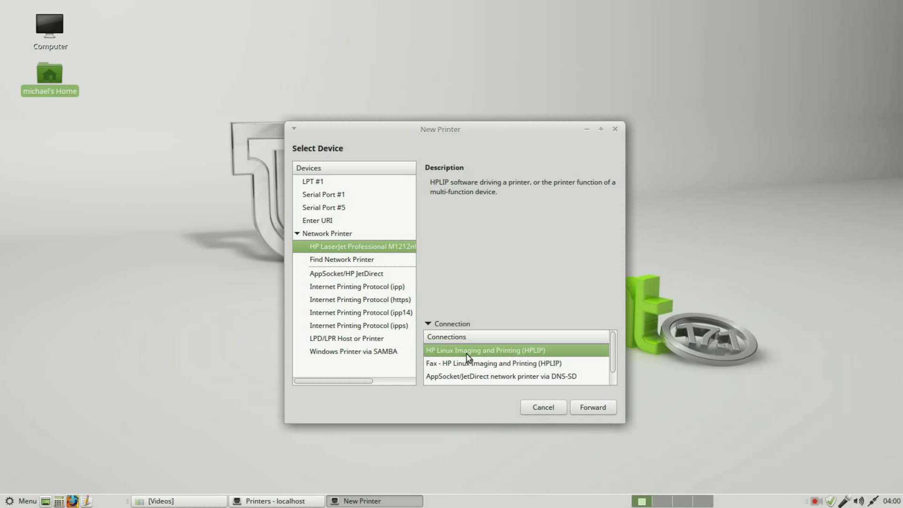
Step: Name the printer Charlie_Brown, describe it as 'HP Scanner/Printer all in one', location Office, and apply
click(588, 409)
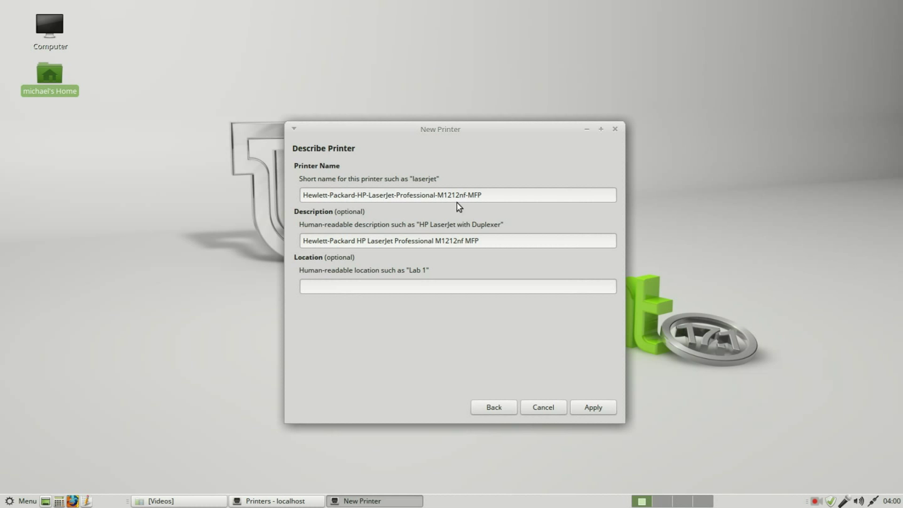
click(490, 195)
drag(491, 195, 296, 186)
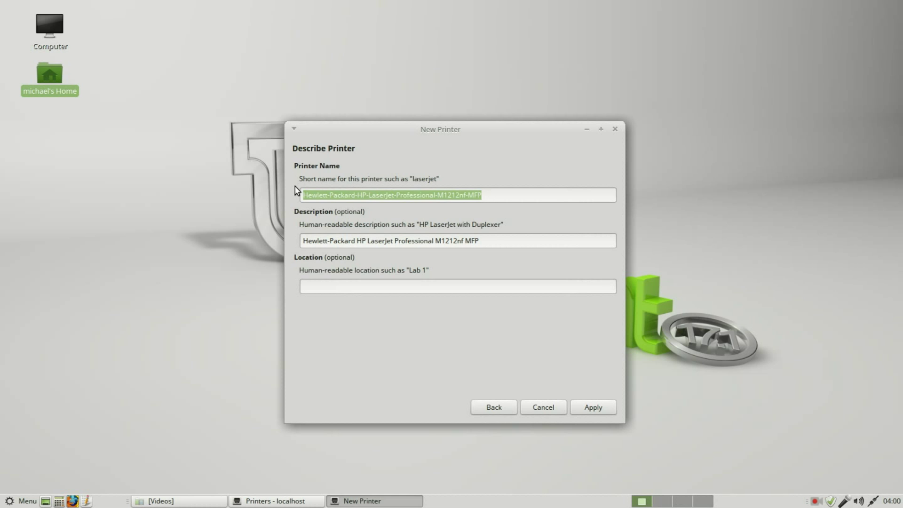
text(Charlie_Brown)
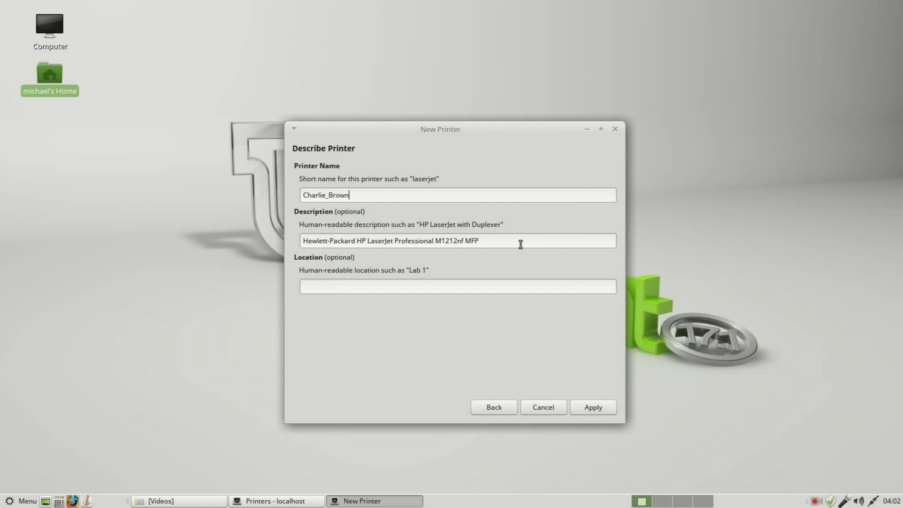
drag(517, 240, 283, 220)
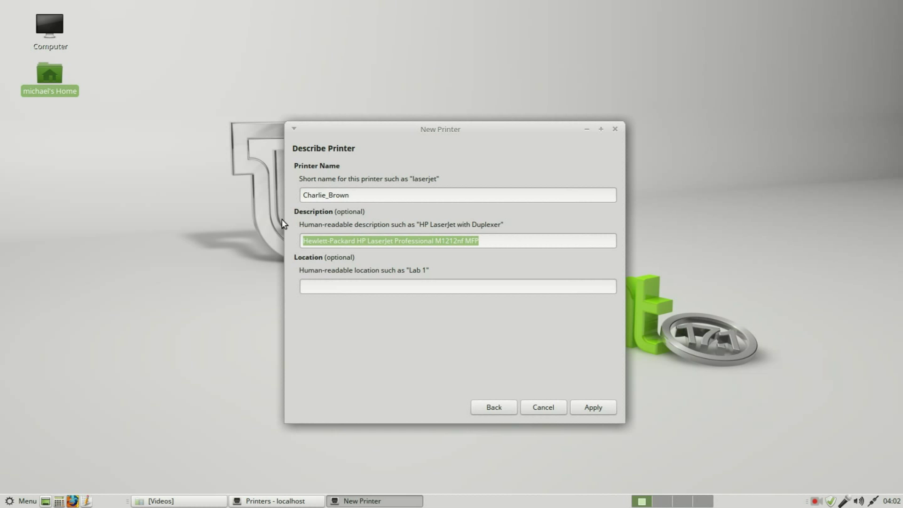
key(BackSpace)
text(HP Scanner/Printer all in one)
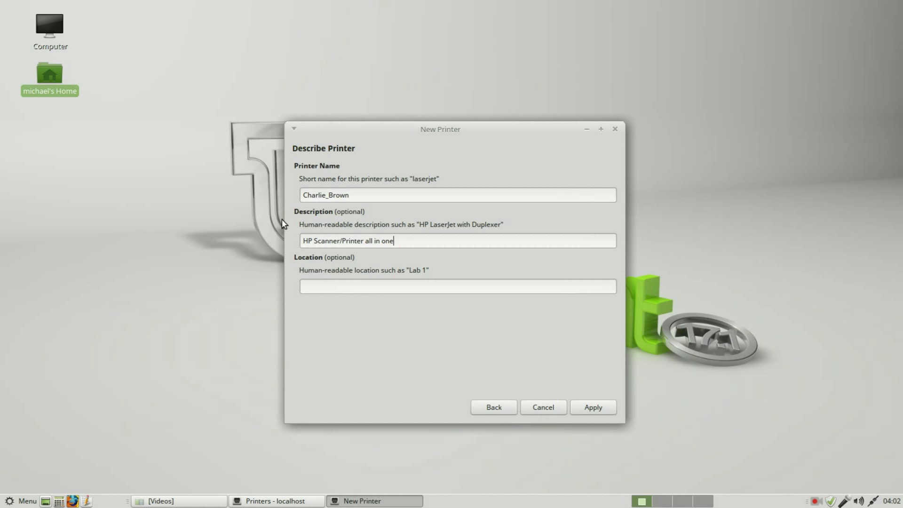
click(329, 289)
text(Office)
click(594, 407)
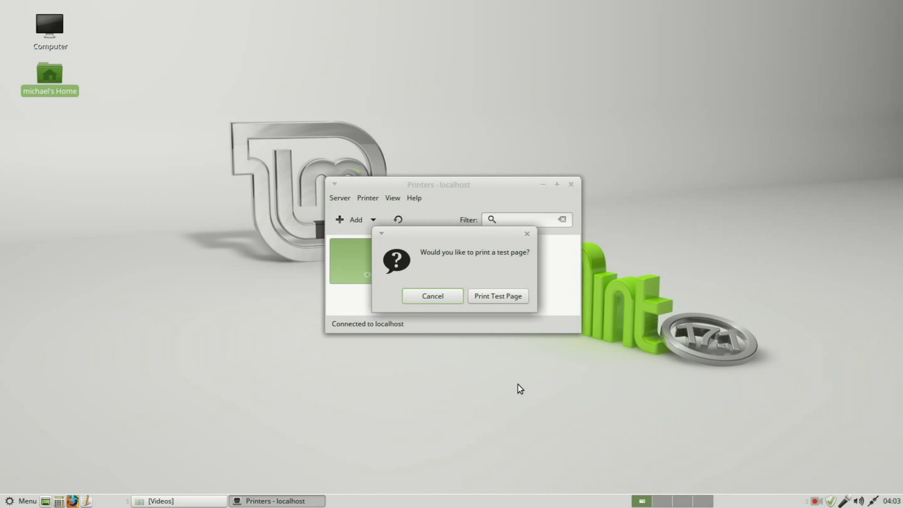
Step: Print a test page as job 1 and close Printer Properties, leaving Charlie_Brown listed
click(486, 299)
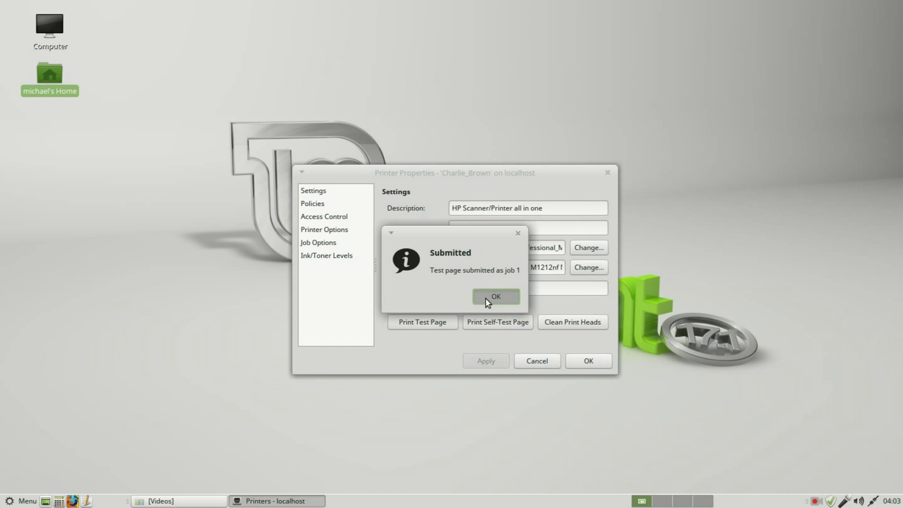
click(487, 297)
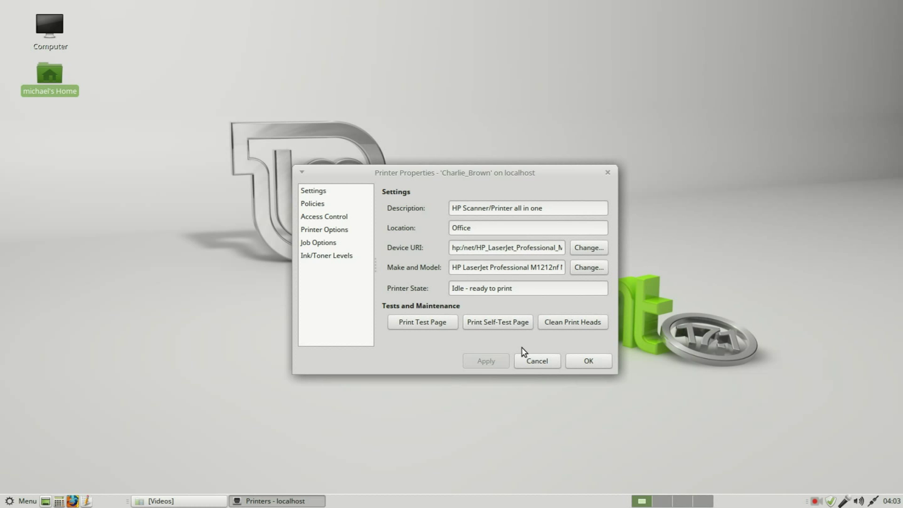
click(590, 361)
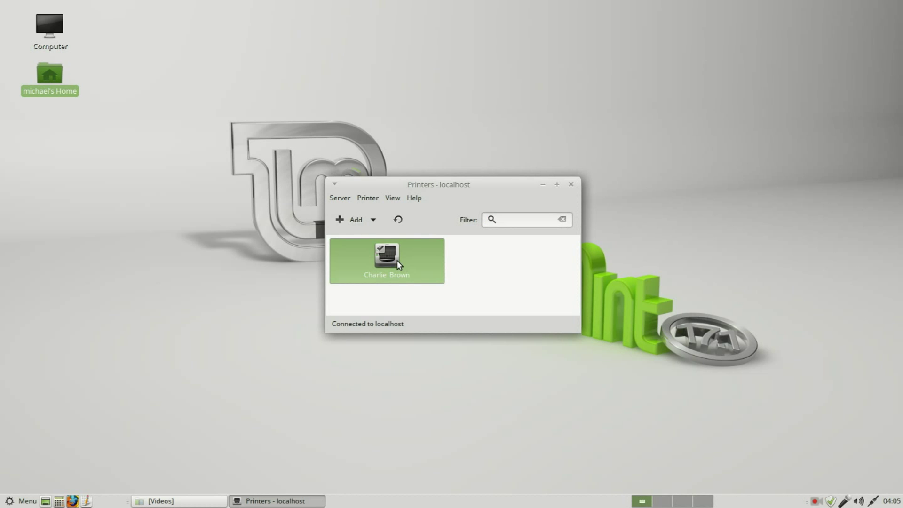
Step: Rename the Charlie_Brown printer to Lucy
click(477, 268)
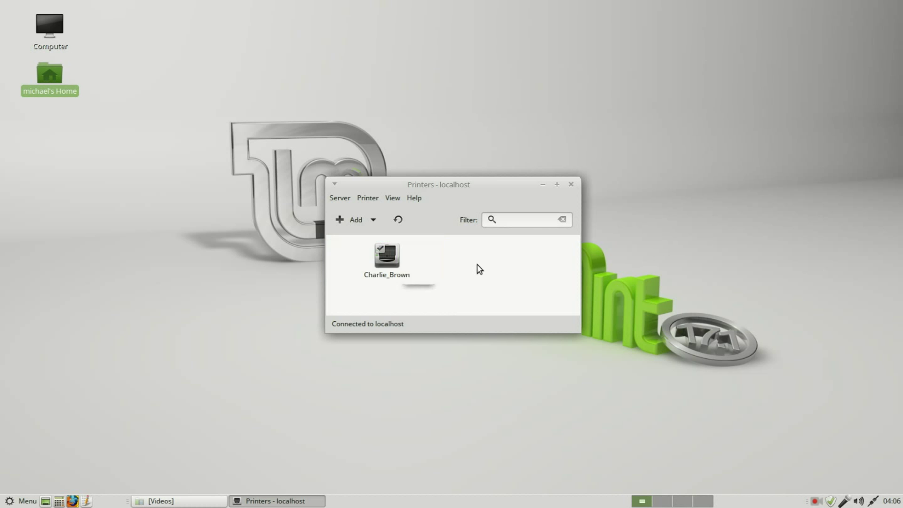
right_click(384, 255)
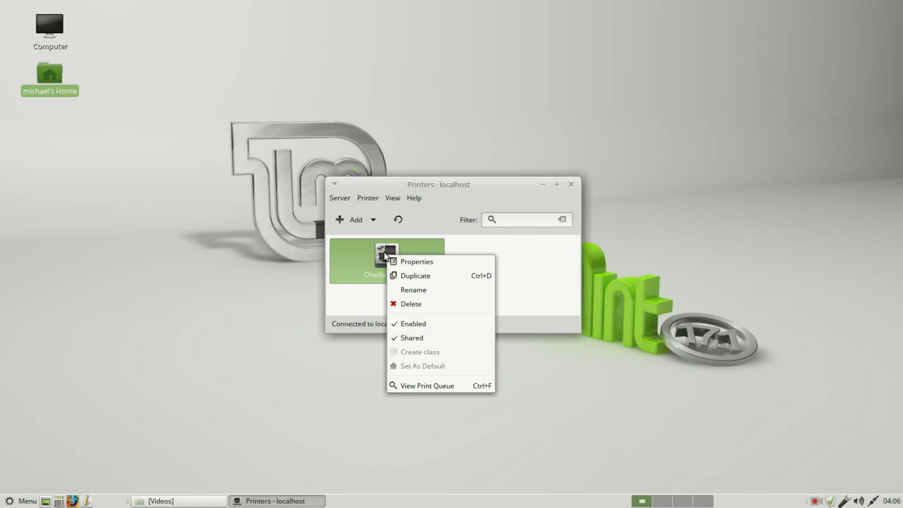
click(416, 291)
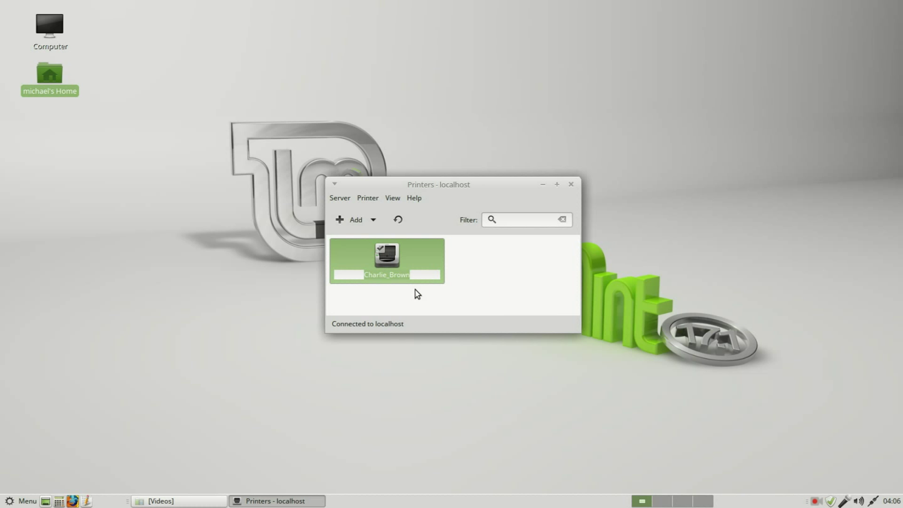
text(Lucy)
key(Return)
Step: Rename the Lucy printer back to Charlie_Brown and close the Printers window
click(473, 285)
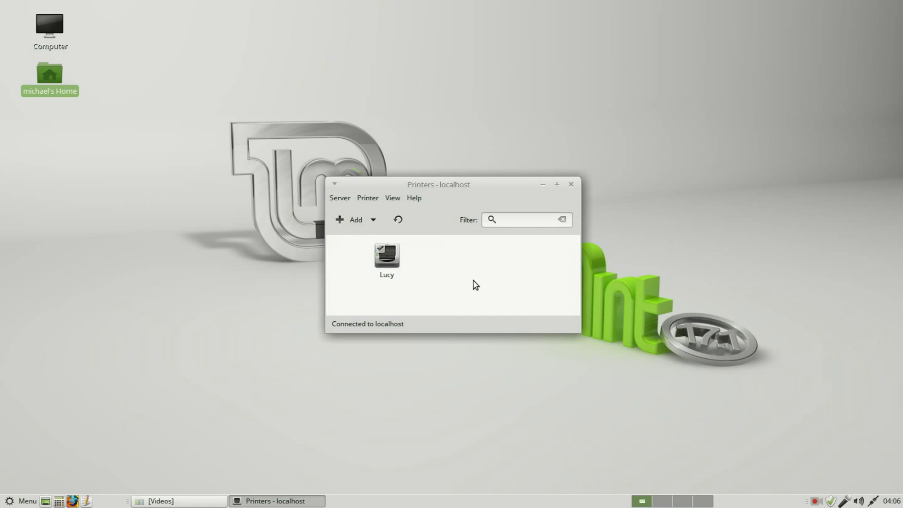
right_click(391, 254)
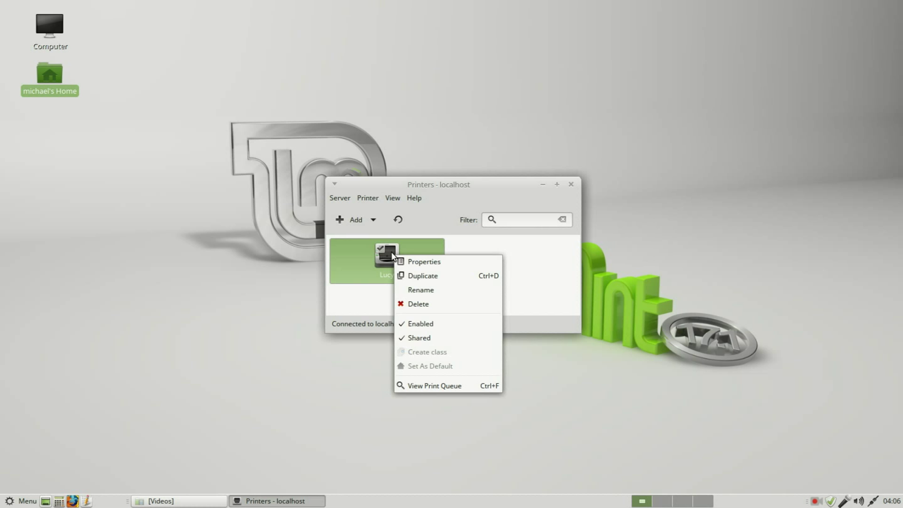
click(415, 290)
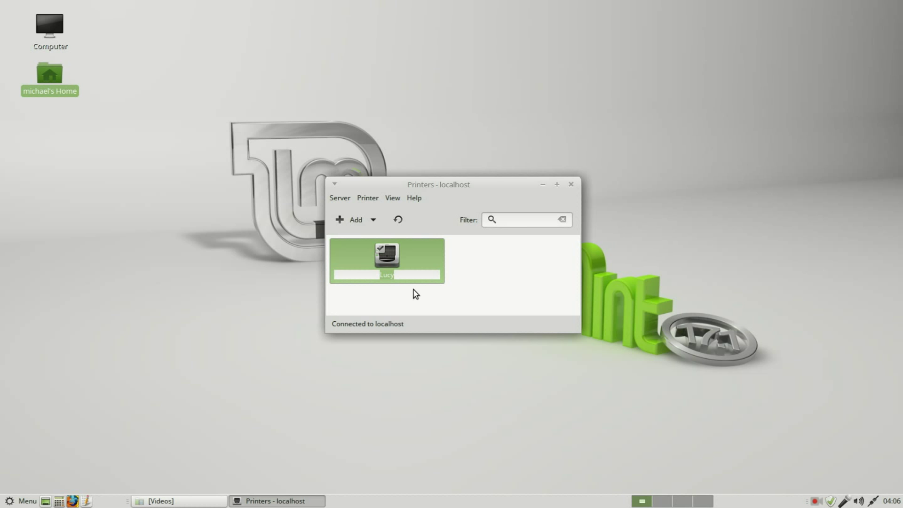
text(Charlie_Brown)
key(Return)
click(447, 290)
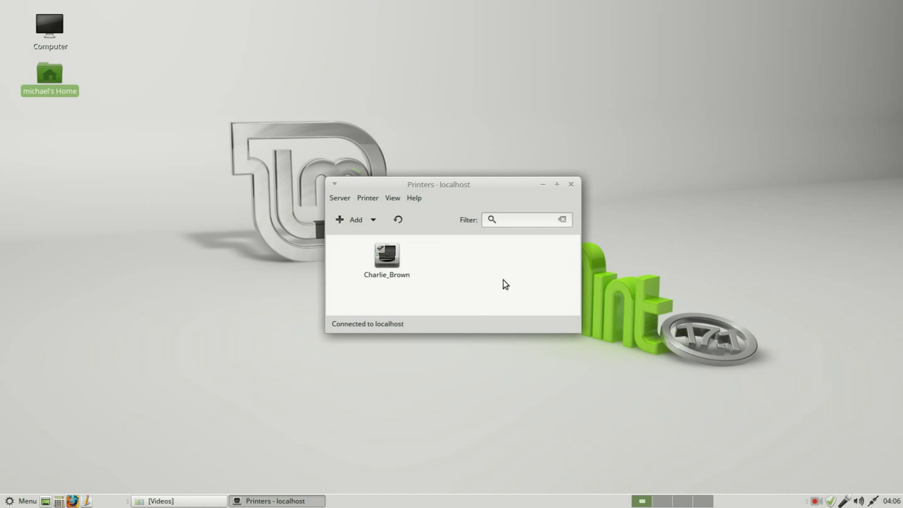
click(571, 187)
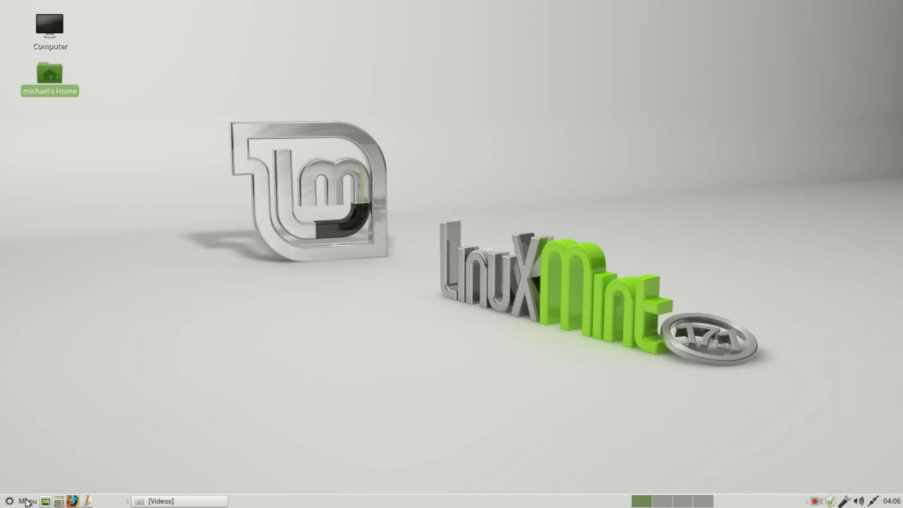
Step: Launch Simple Scan from the Menu and attempt to scan a single page
click(11, 501)
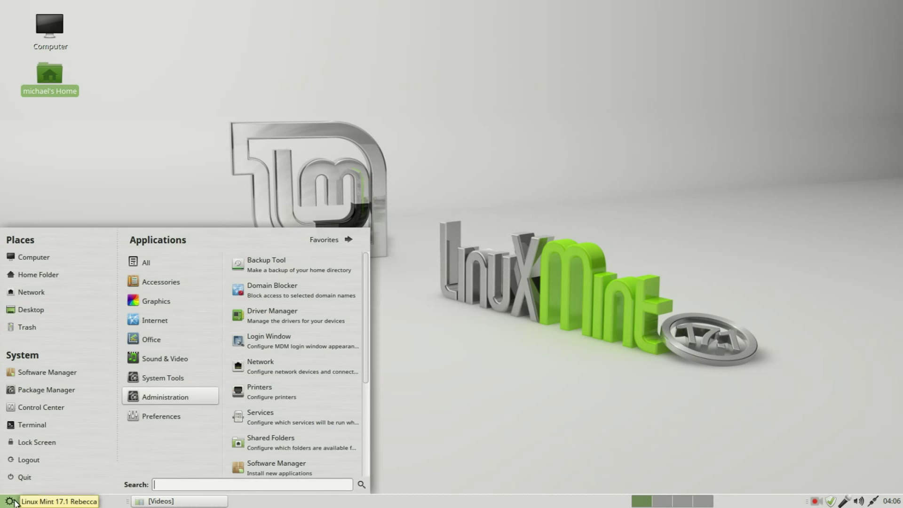
mouse_move(169, 296)
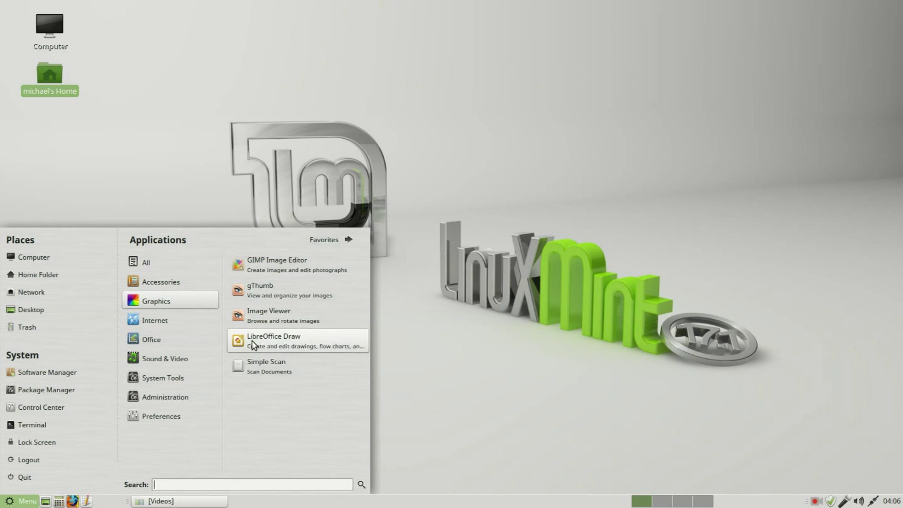
click(254, 367)
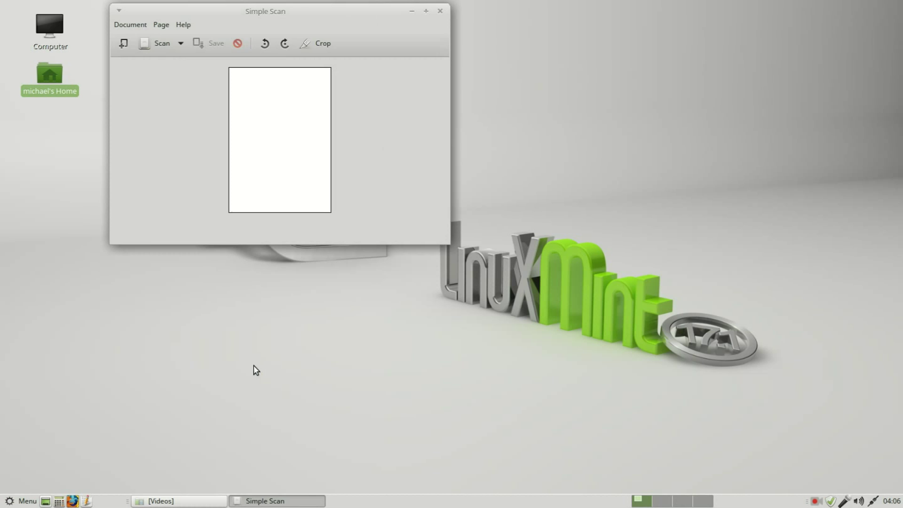
click(160, 46)
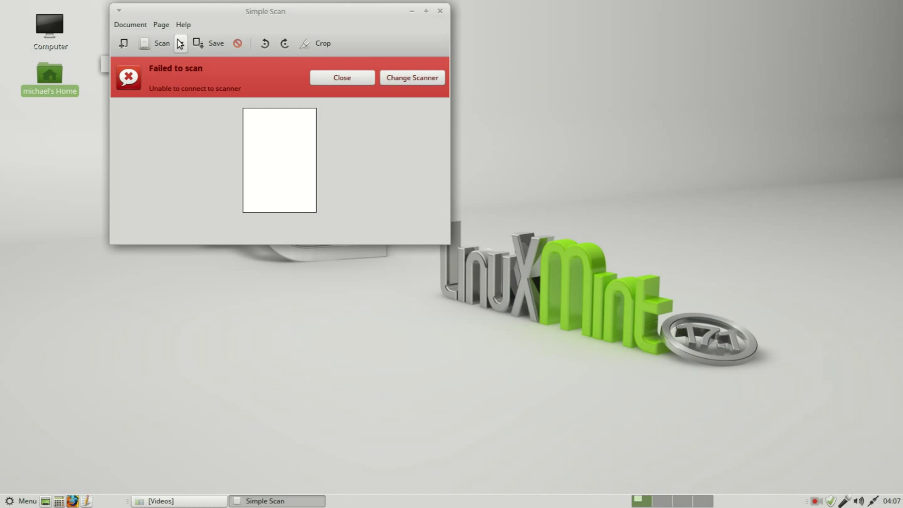
Step: Check that Preferences lists the HP LaserJet Professional M1212nf as scan source, then quit Simple Scan
click(133, 24)
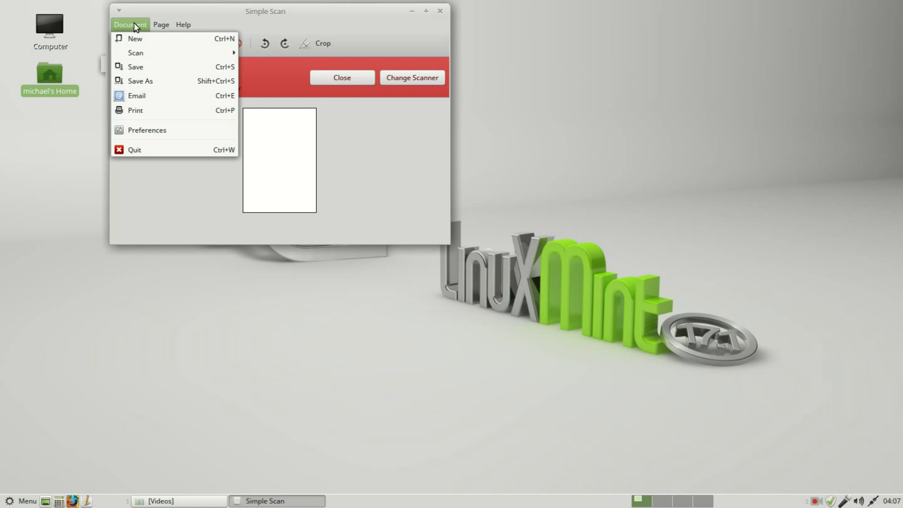
click(129, 132)
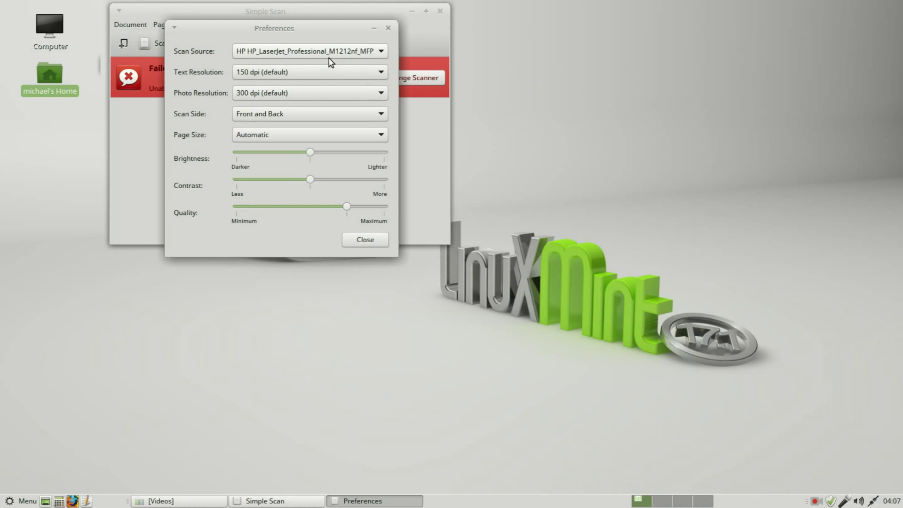
click(365, 241)
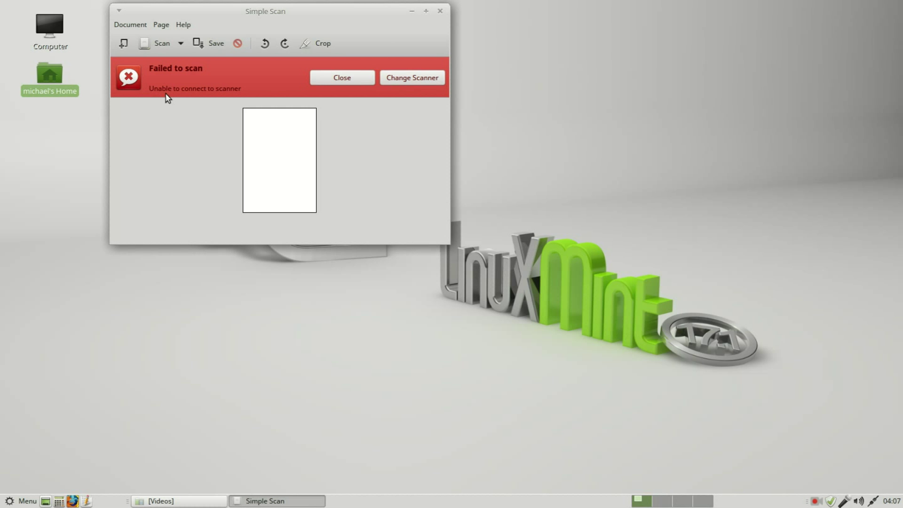
click(441, 11)
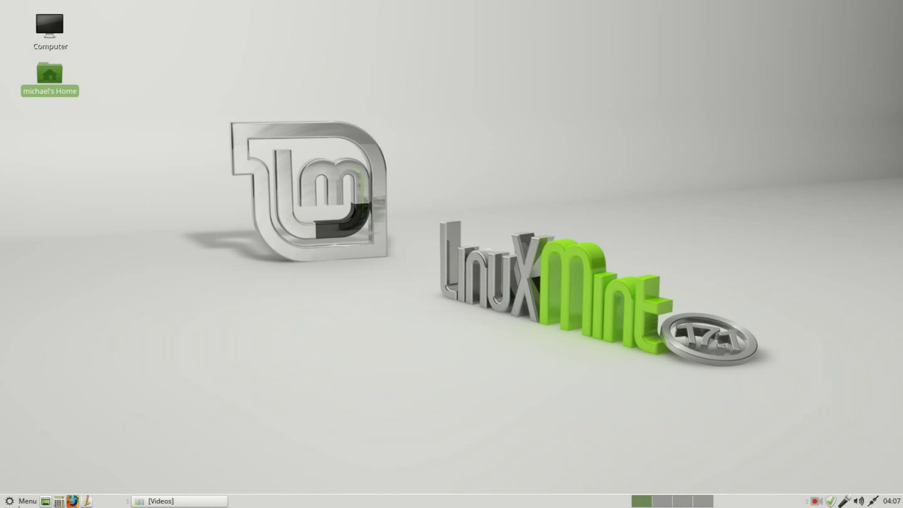
Step: Open Software Manager with the administrator password and search for hplip
click(21, 500)
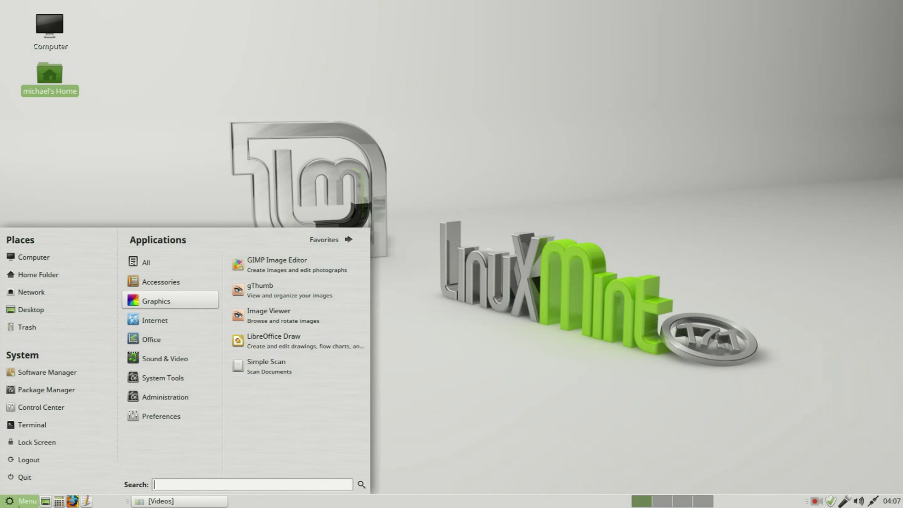
click(59, 374)
text(•••••••••)
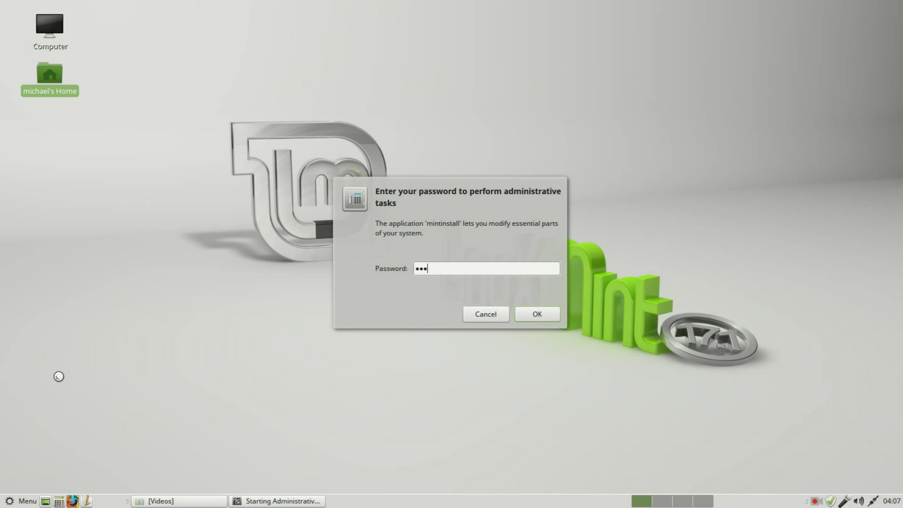
key(Return)
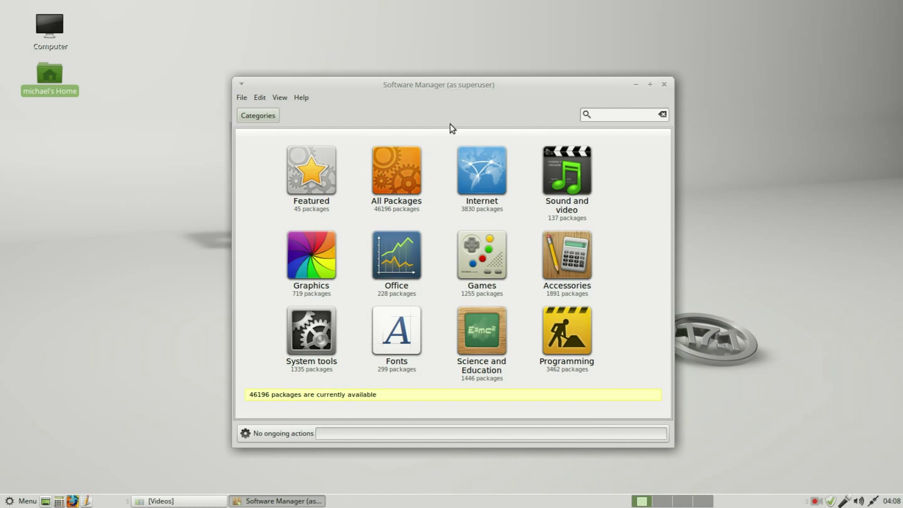
text(hplip)
key(Return)
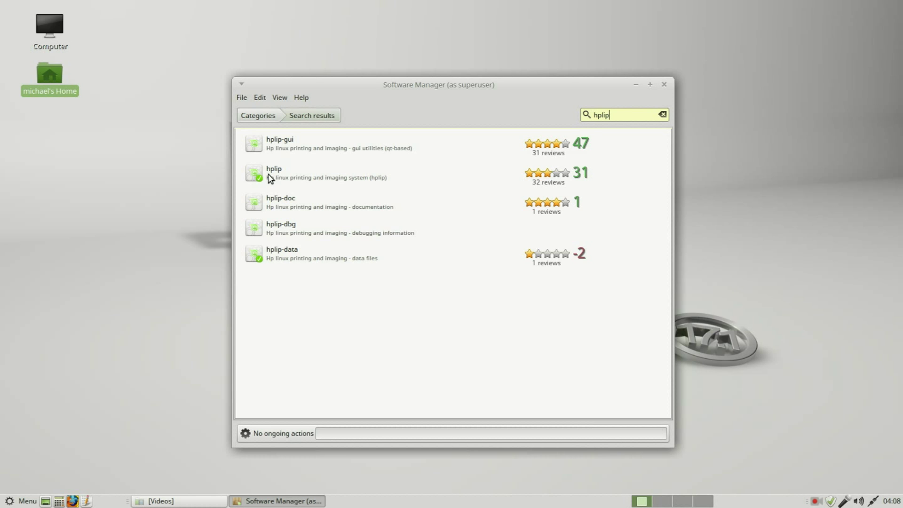
Step: Install the hplip-gui package and close Software Manager
click(276, 145)
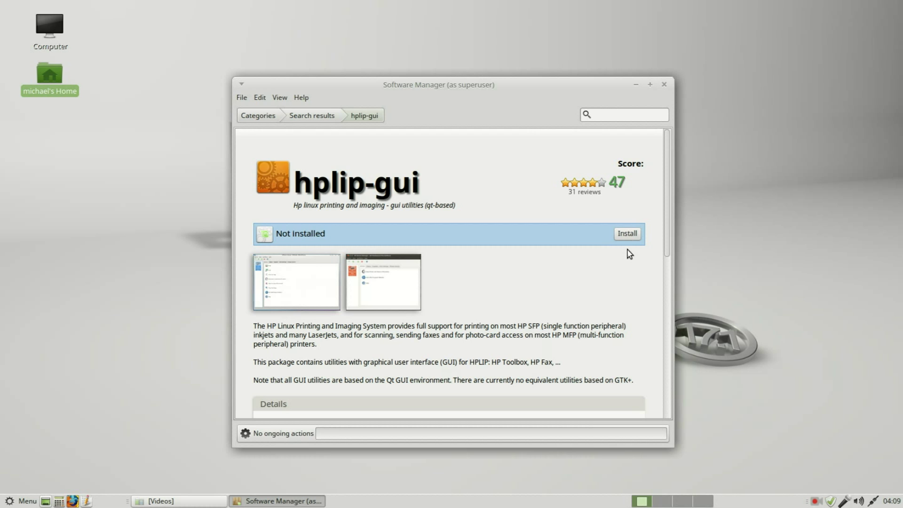
click(633, 236)
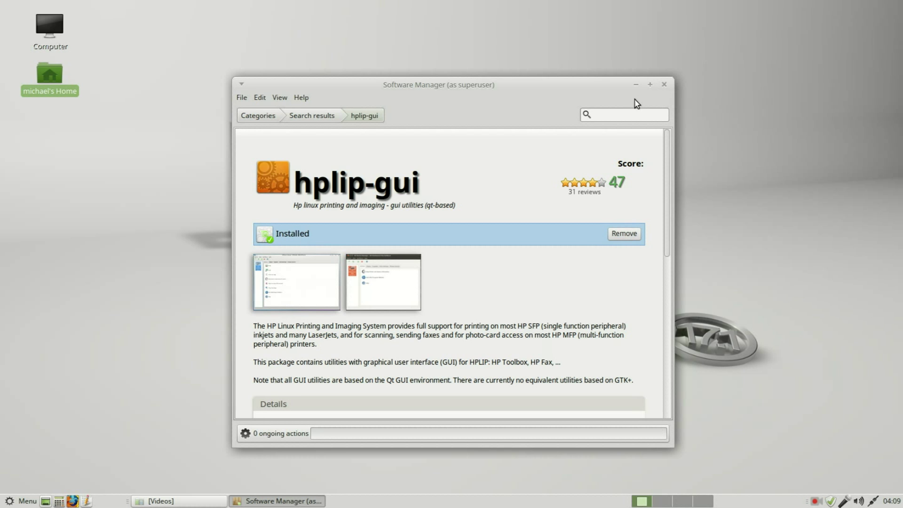
click(664, 85)
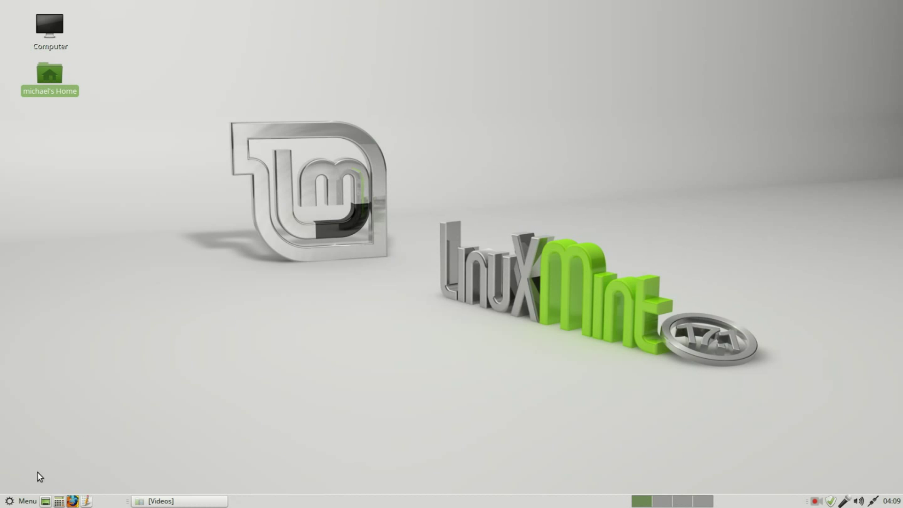
Step: Launch Simple Scan, retry the scan, and quit without saving after it fails to connect
click(23, 500)
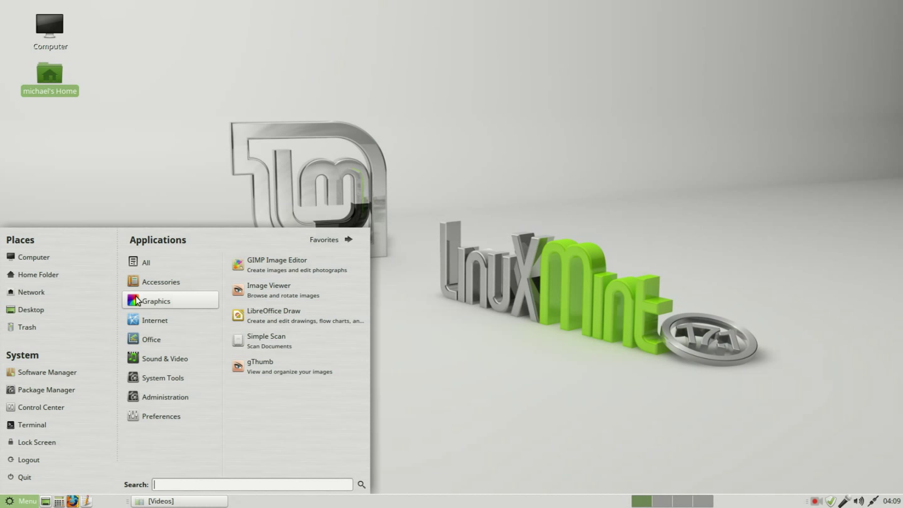
click(285, 347)
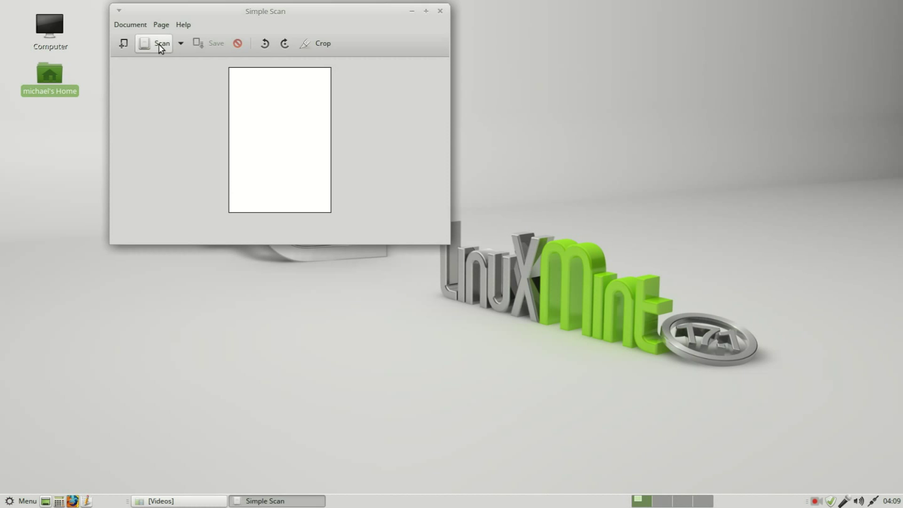
click(161, 46)
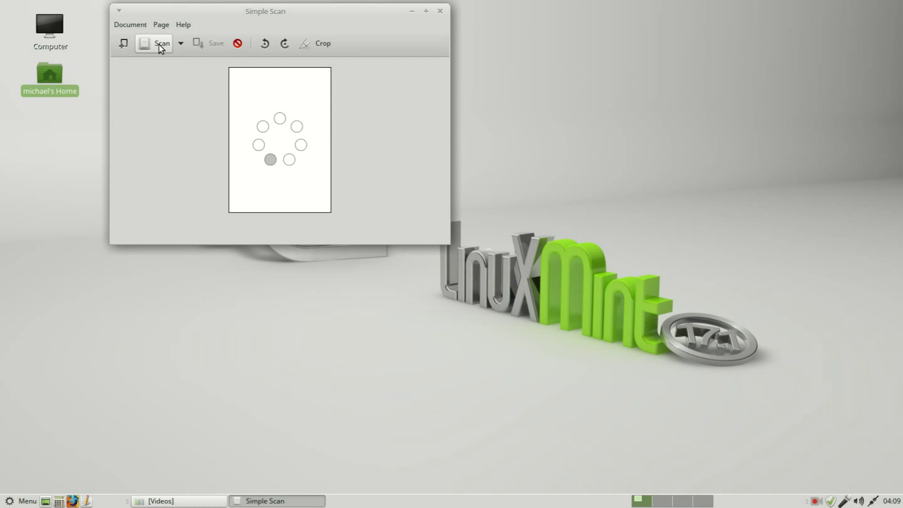
click(440, 11)
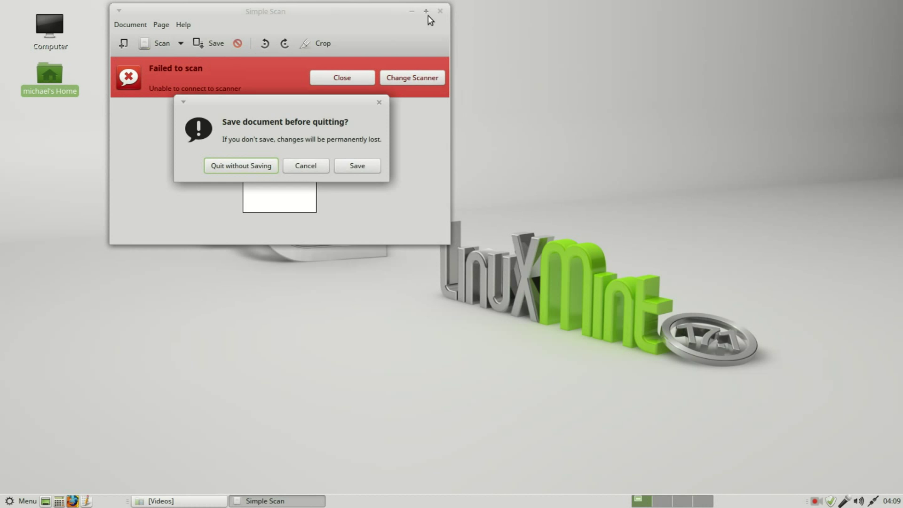
click(266, 167)
Step: Launch HPLIP Toolbox from the Menu, opening HP Device Manager with the LaserJet reporting Idle
click(14, 502)
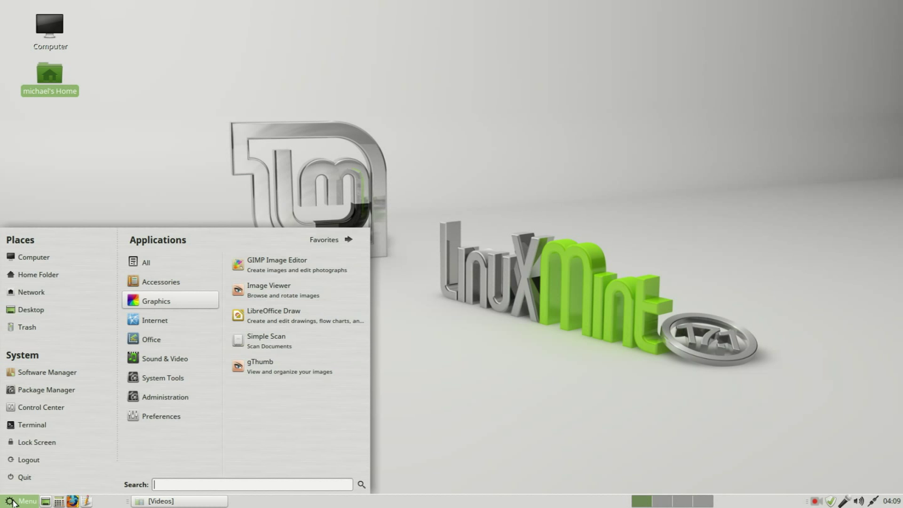
mouse_move(145, 396)
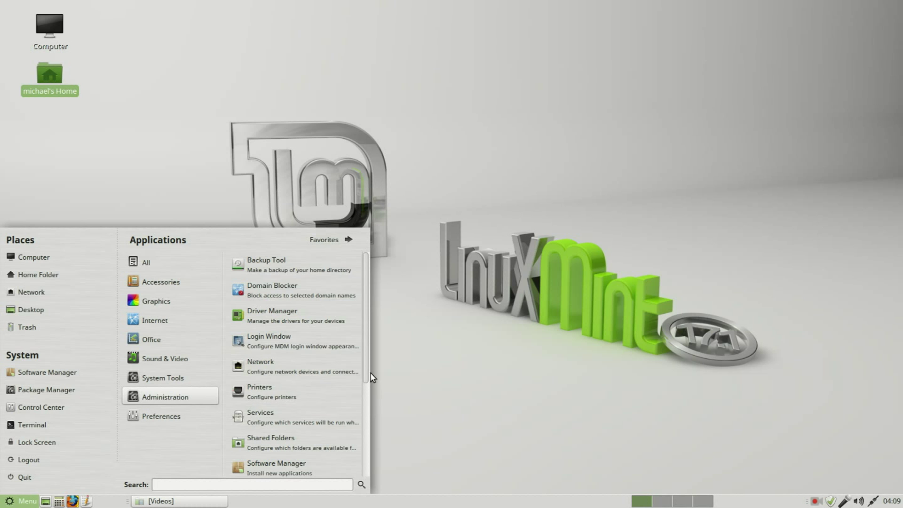
drag(367, 376, 377, 316)
mouse_move(147, 417)
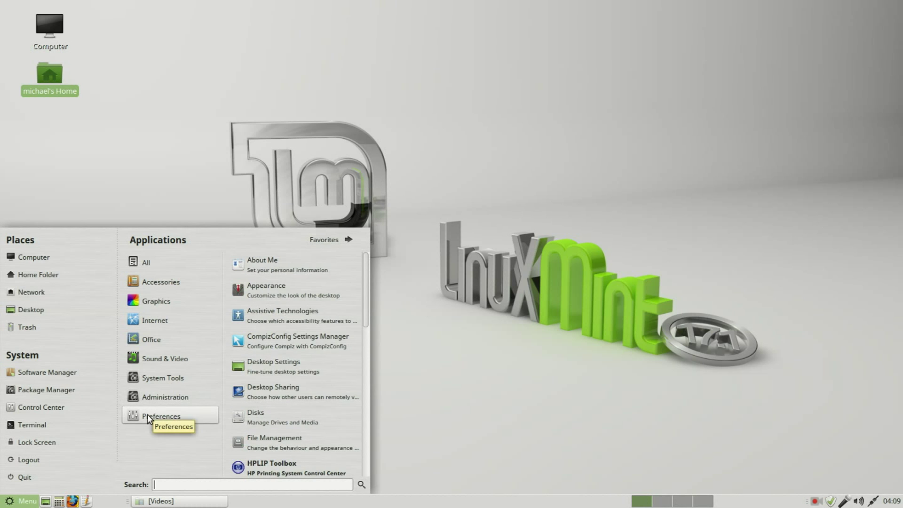
click(274, 469)
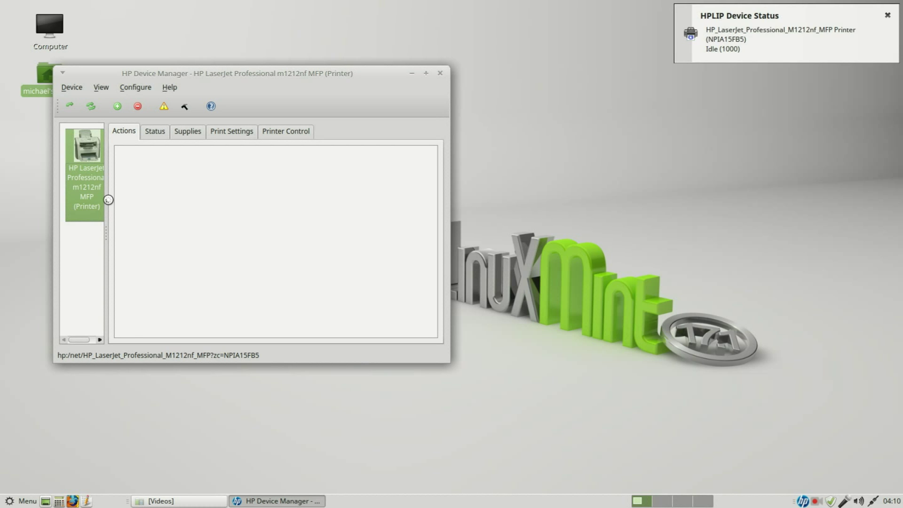
Step: Widen the device pane and run Scan for the LaserJet, triggering the Driver Plug-in Required dialog
drag(108, 206, 129, 205)
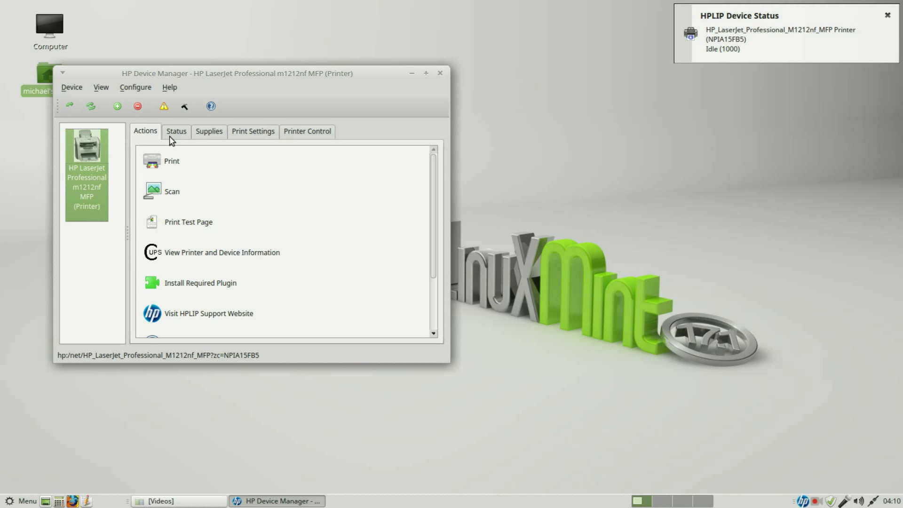
click(156, 190)
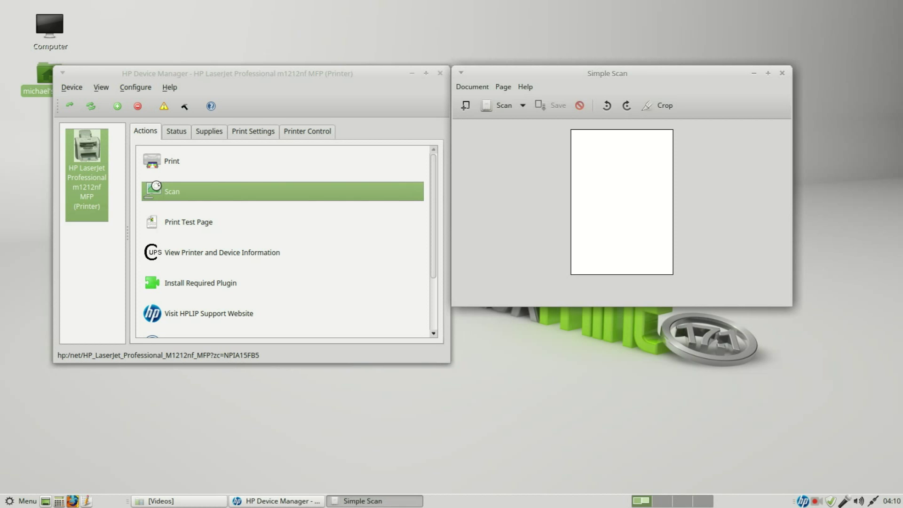
click(504, 109)
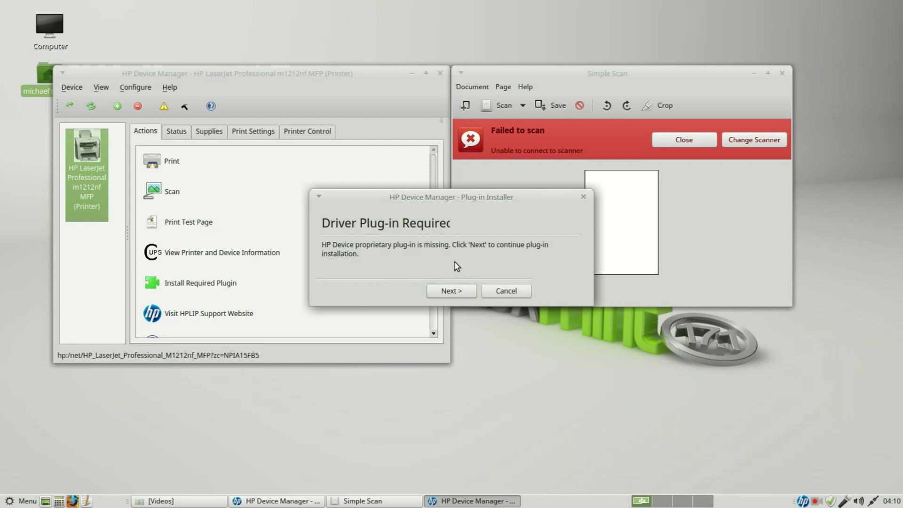
Step: Authenticate as root, download the HP driver plug-in from HP's server, and accept its license to install it
click(451, 290)
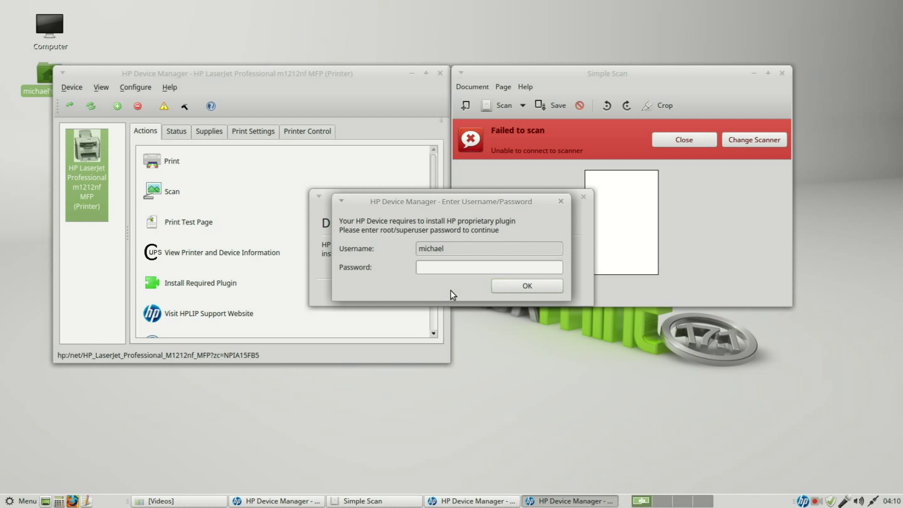
click(448, 264)
text(*********)
key(Return)
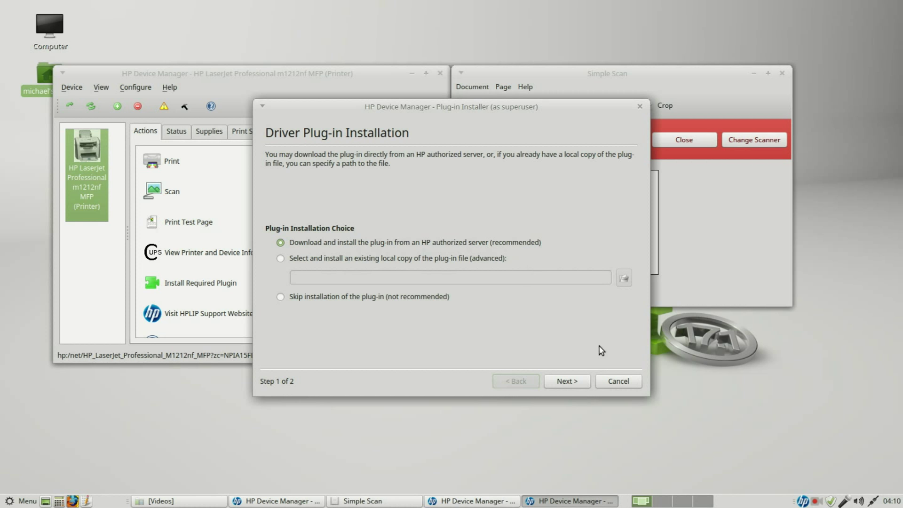
click(575, 382)
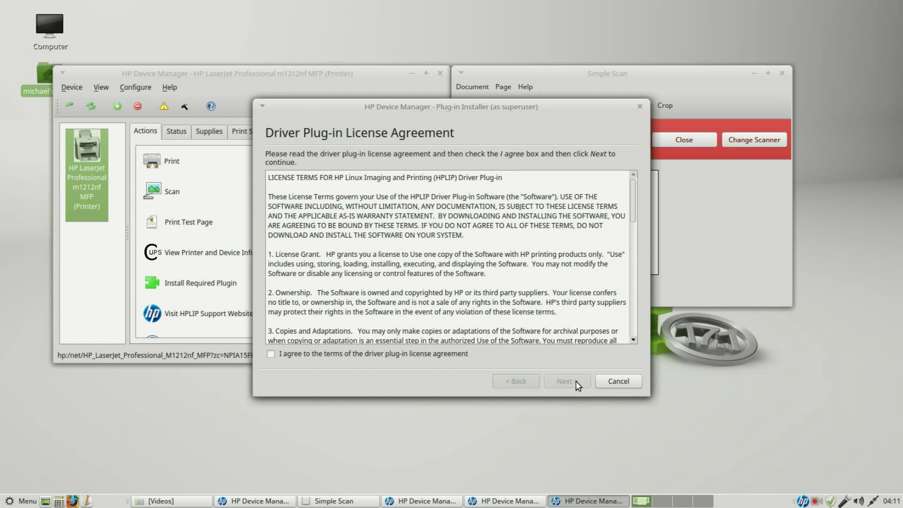
click(271, 354)
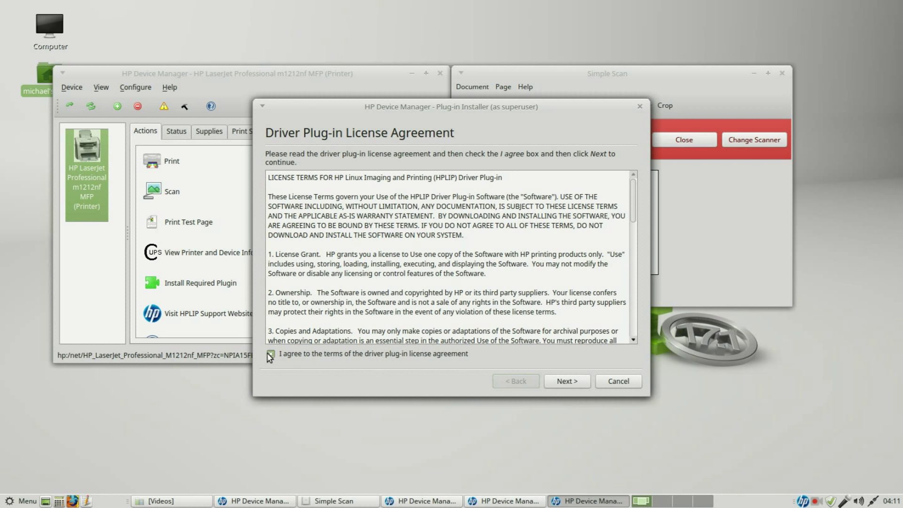
click(562, 383)
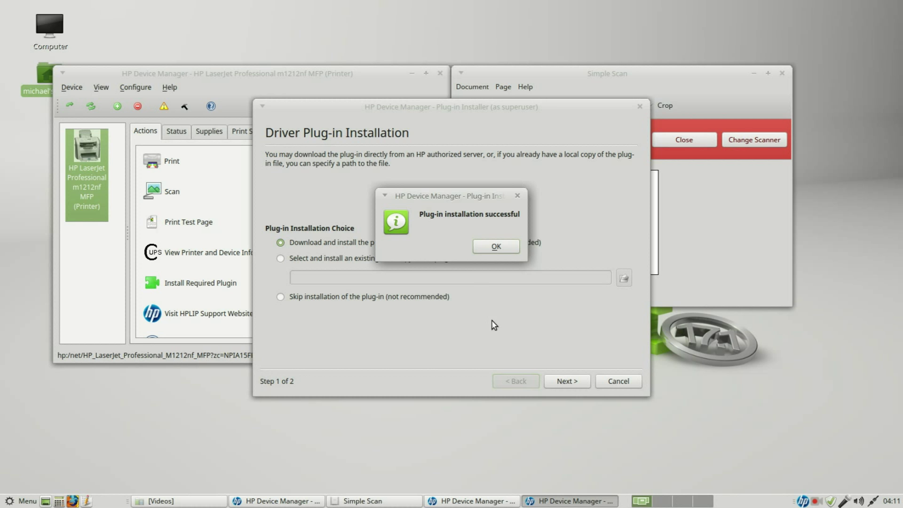
Step: Dismiss the install message, quit Simple Scan without saving, and rescan the page from HP Device Manager
click(496, 246)
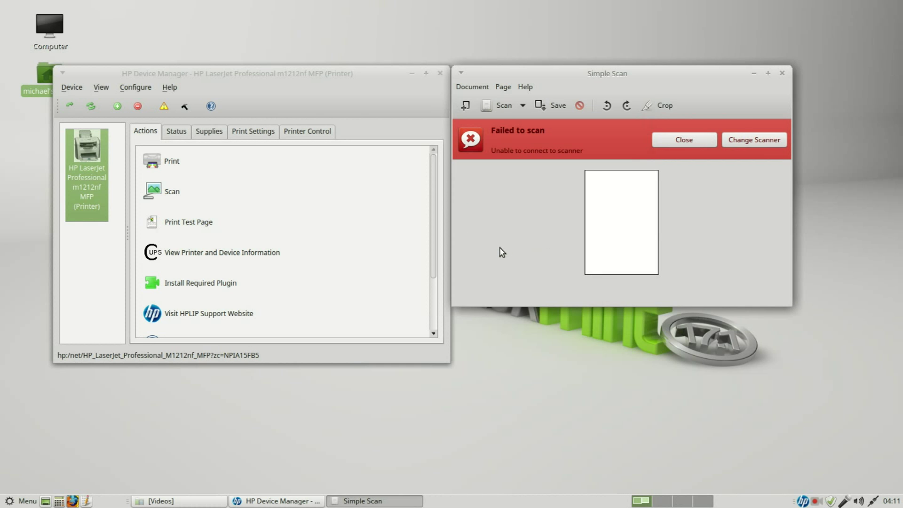
click(782, 73)
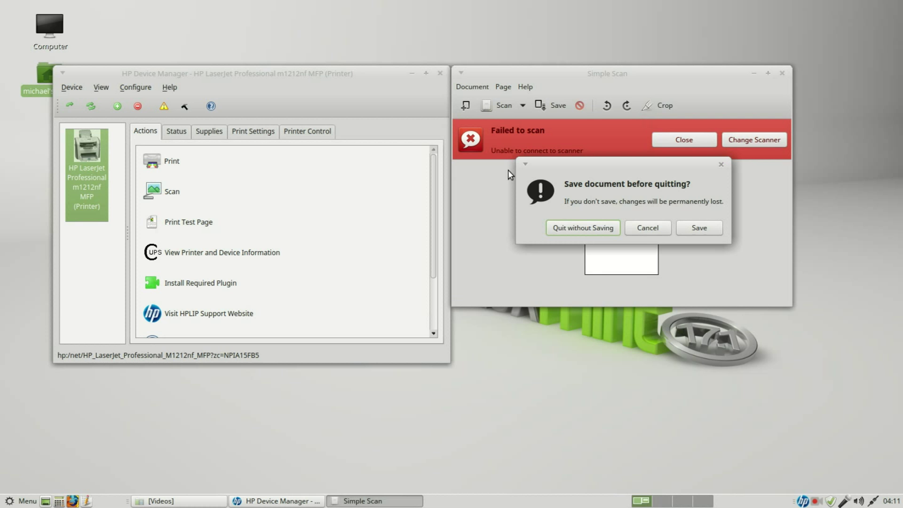
click(584, 229)
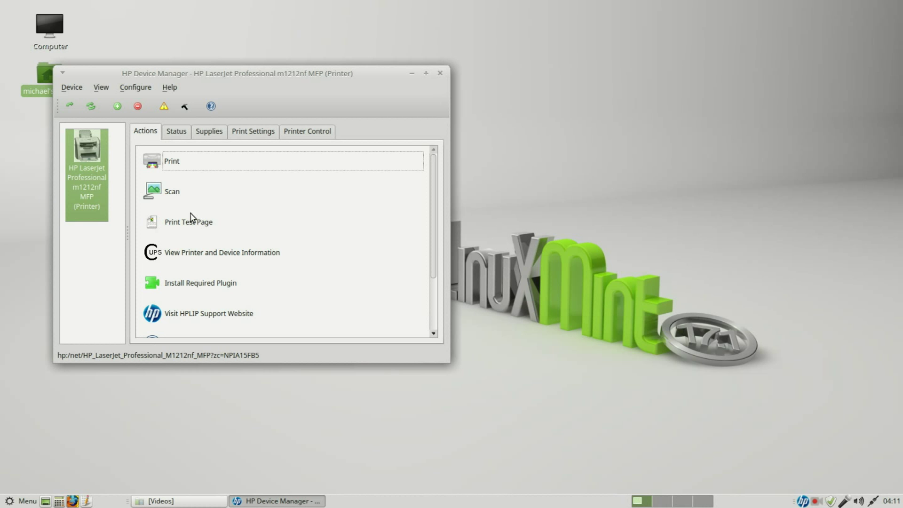
double_click(164, 190)
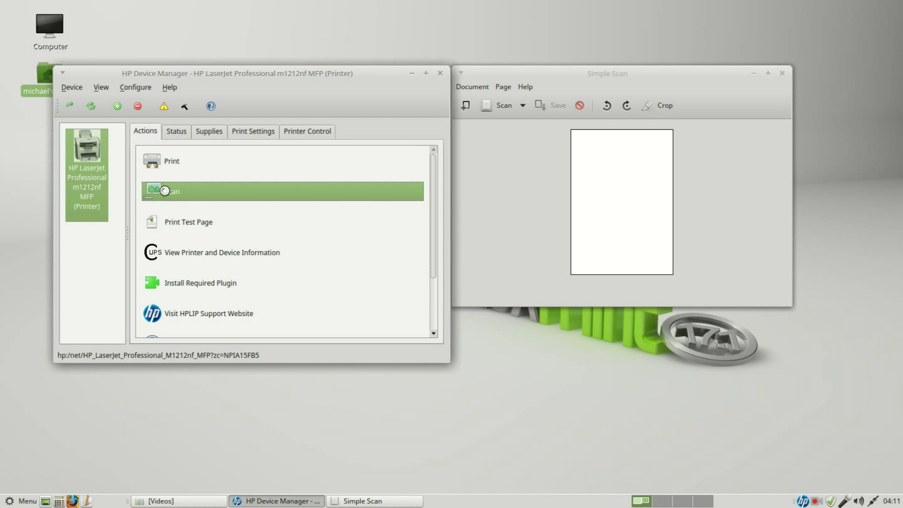
click(496, 107)
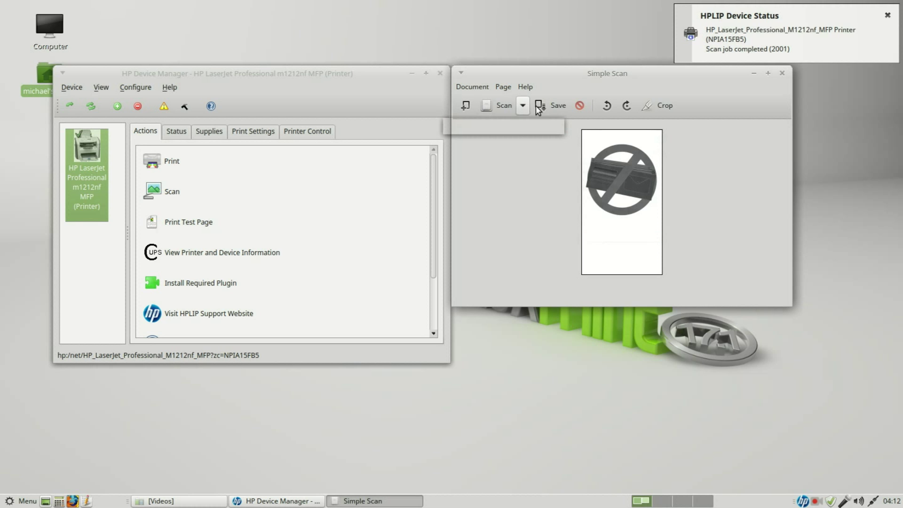
Step: Crop the scanned page tightly around the crossed-out printer image at its top
click(663, 107)
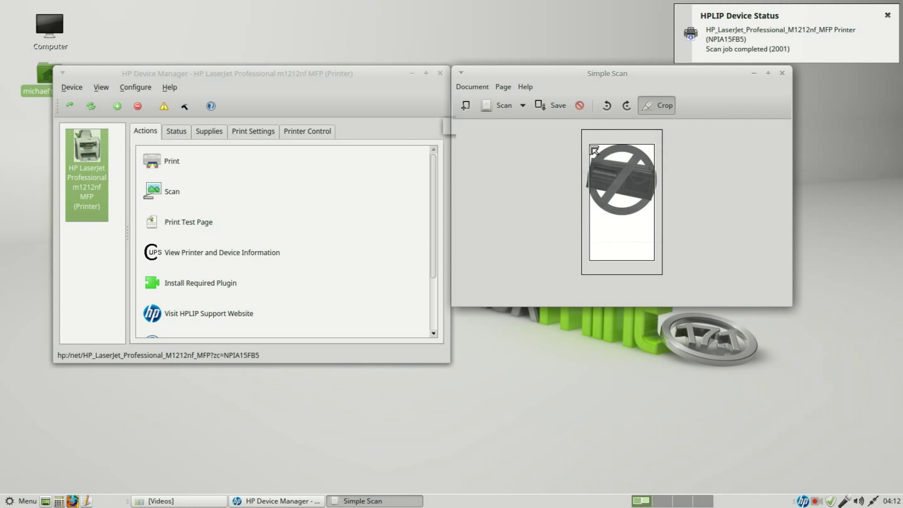
drag(593, 149, 588, 152)
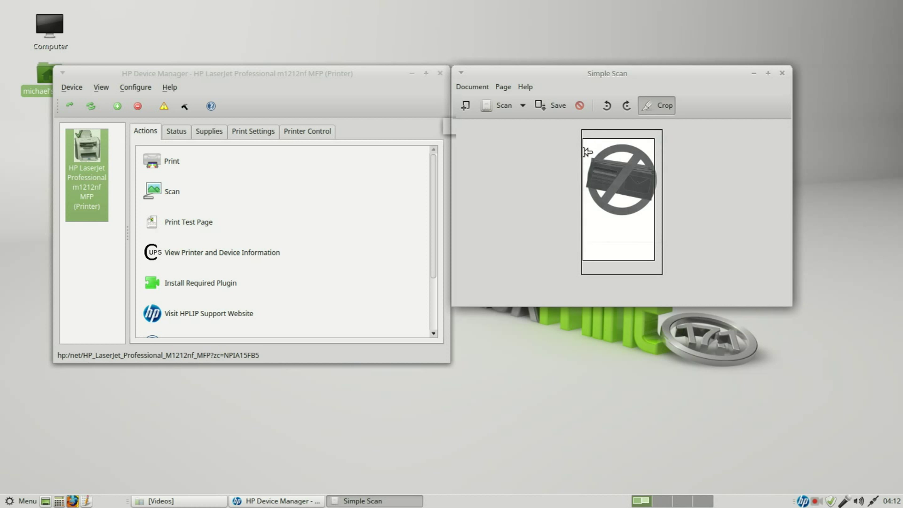
drag(645, 252, 652, 214)
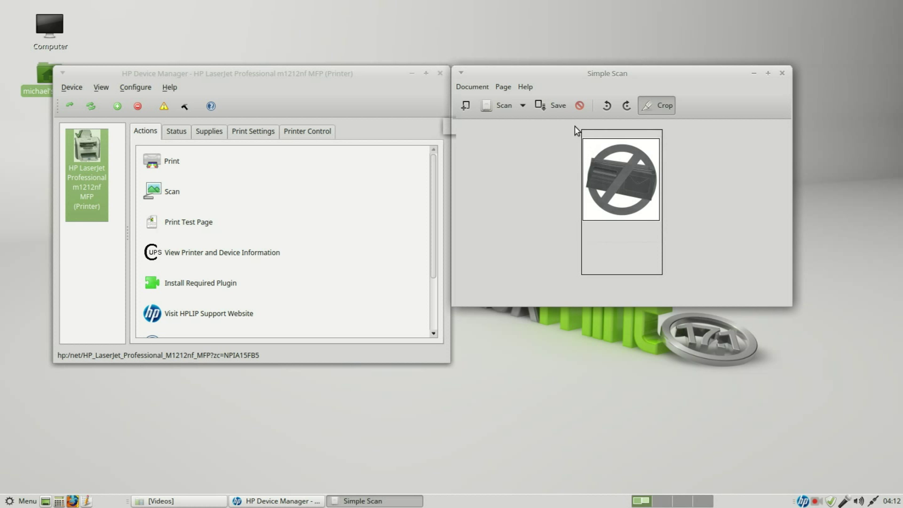
Step: Save the cropped scan as 'Scanned Document.jpg' in Home > Pictures
click(556, 105)
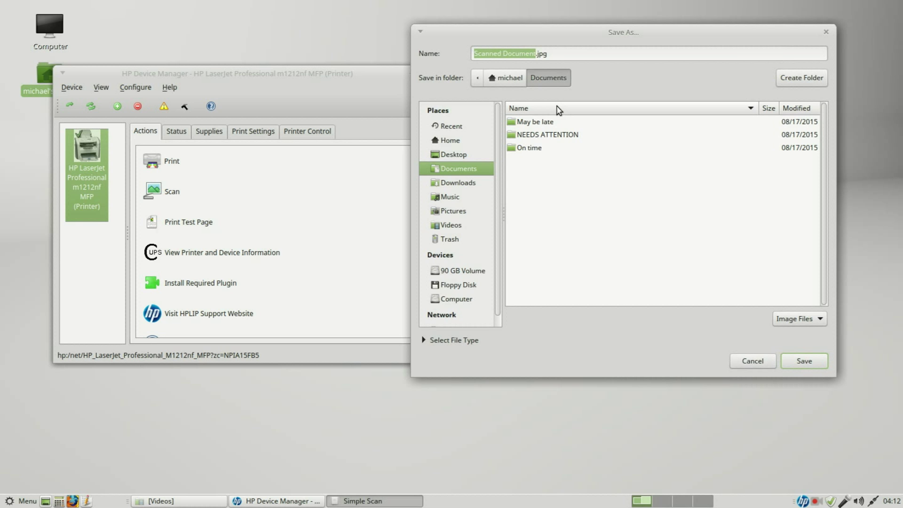
click(506, 83)
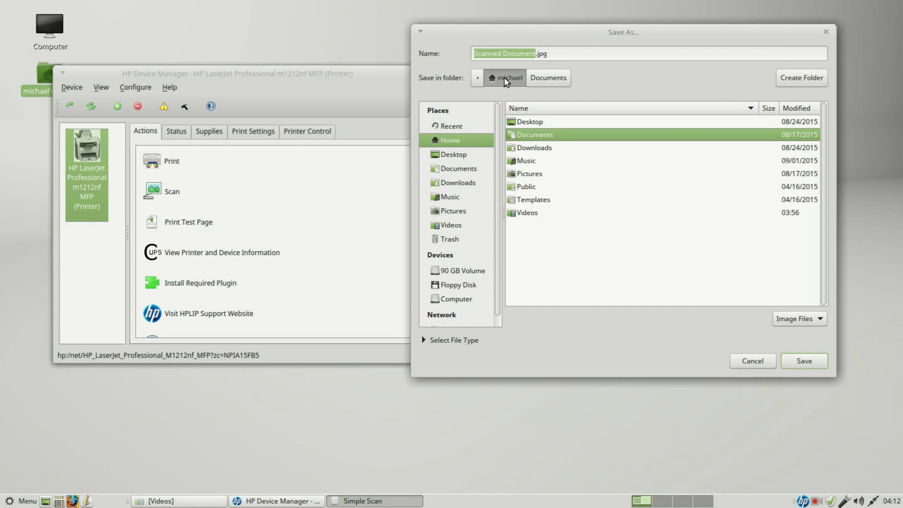
double_click(538, 175)
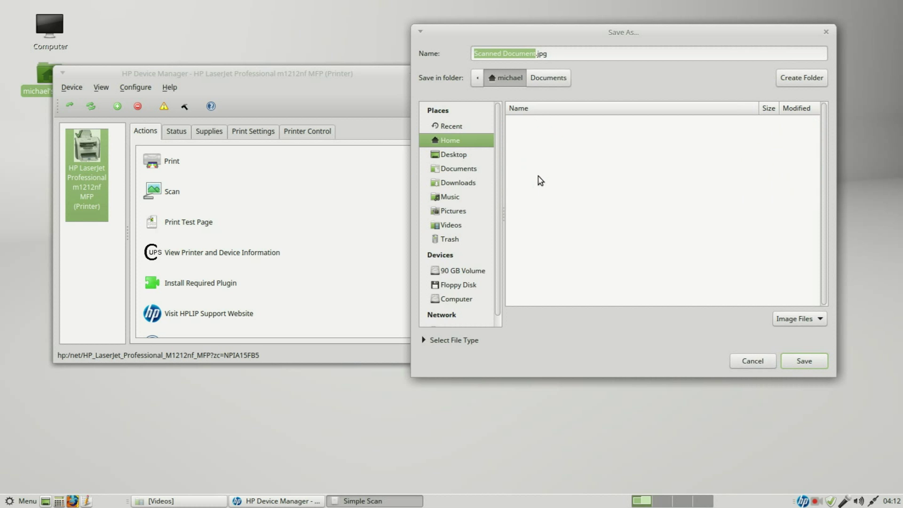
click(815, 362)
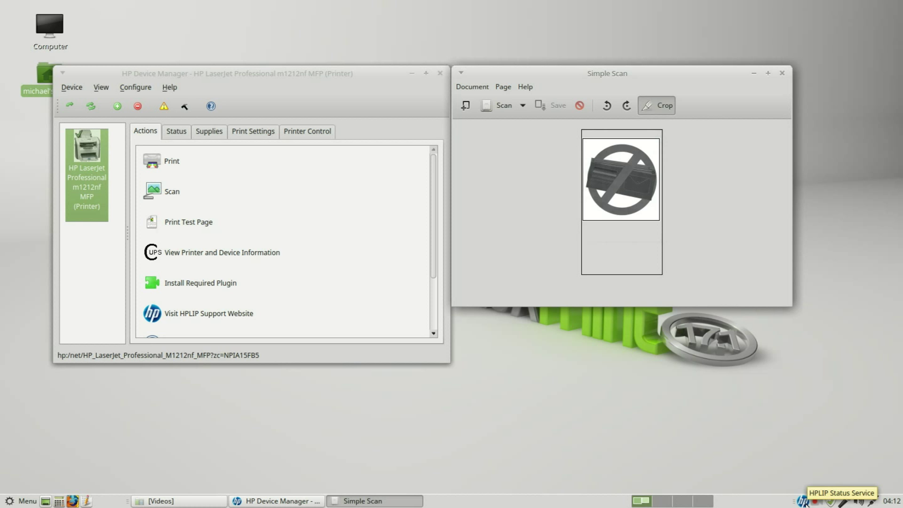
Step: Close Simple Scan and HP Device Manager, then launch Software Manager with the administrator password
click(781, 75)
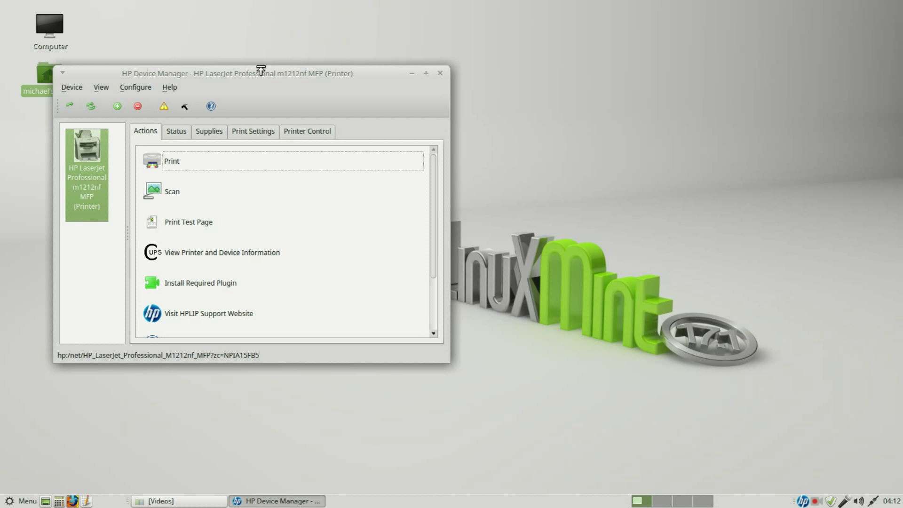
click(438, 73)
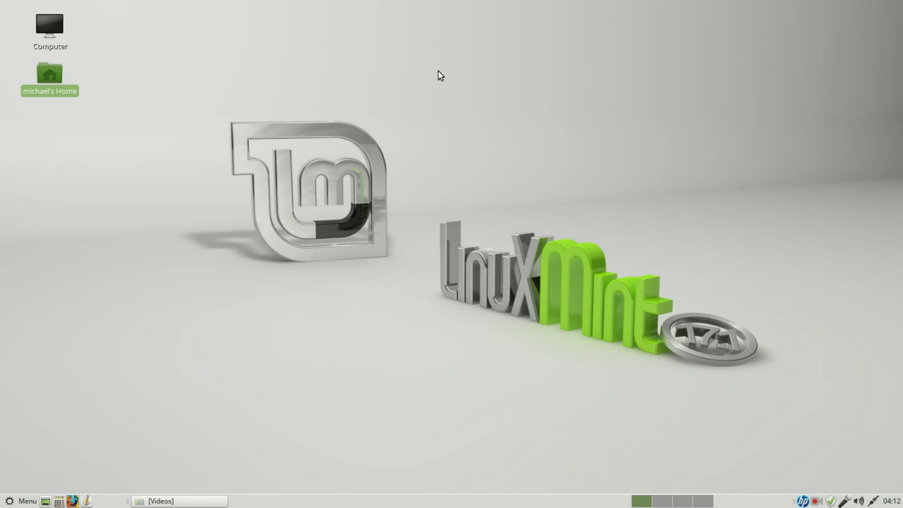
click(21, 502)
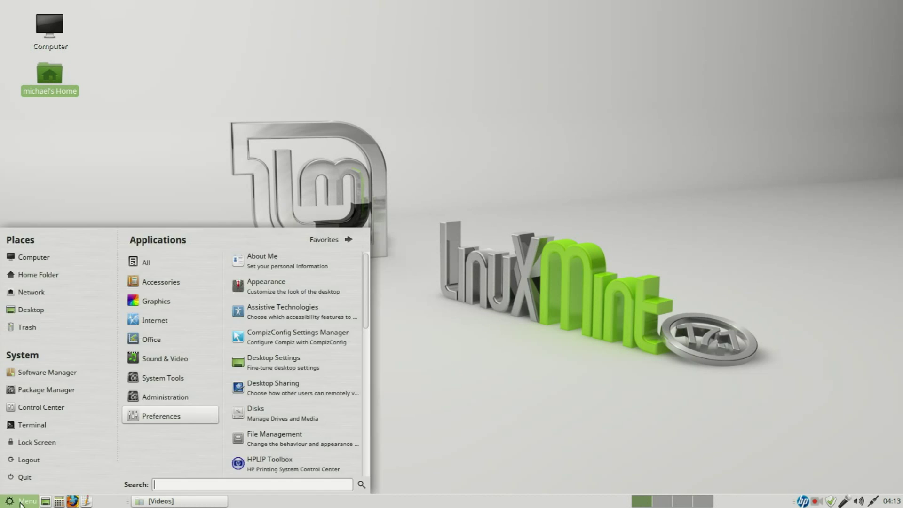
click(63, 376)
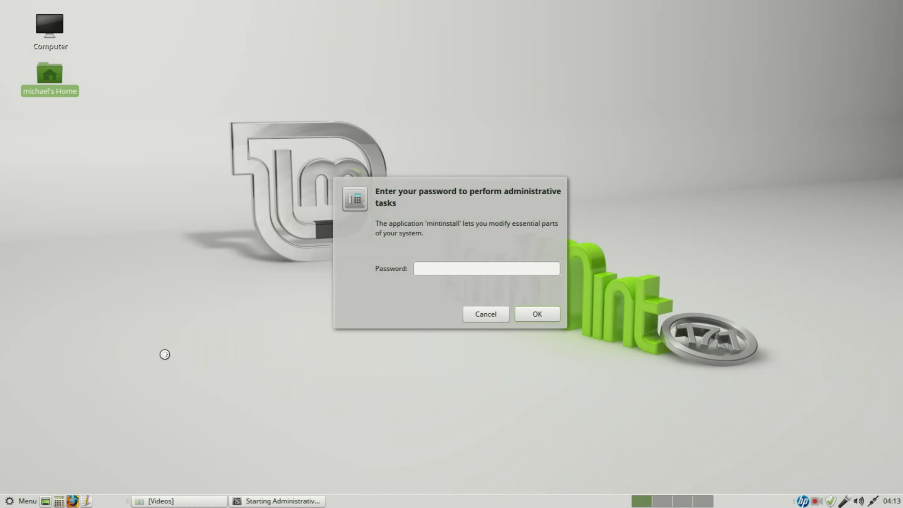
text(********)
key(Return)
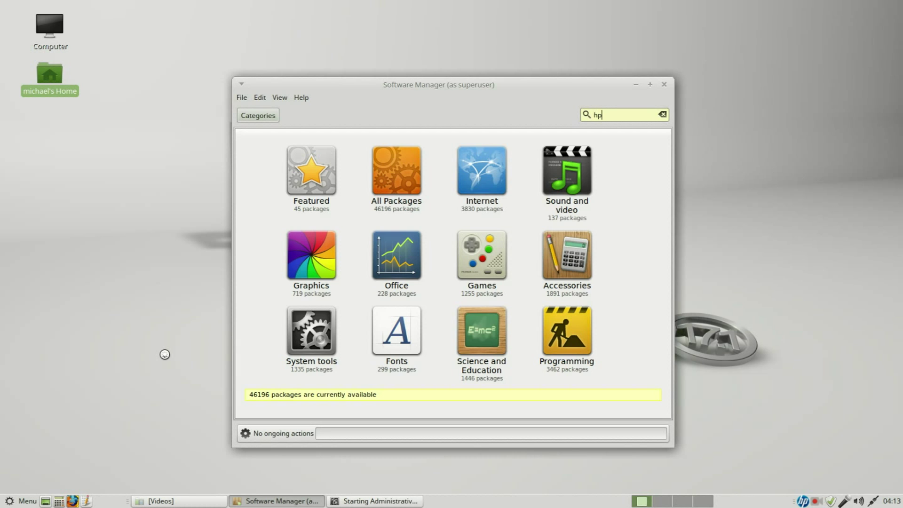
Step: Search for 'hplip', remove the hplip-gui package, and close Software Manager
text(hplip)
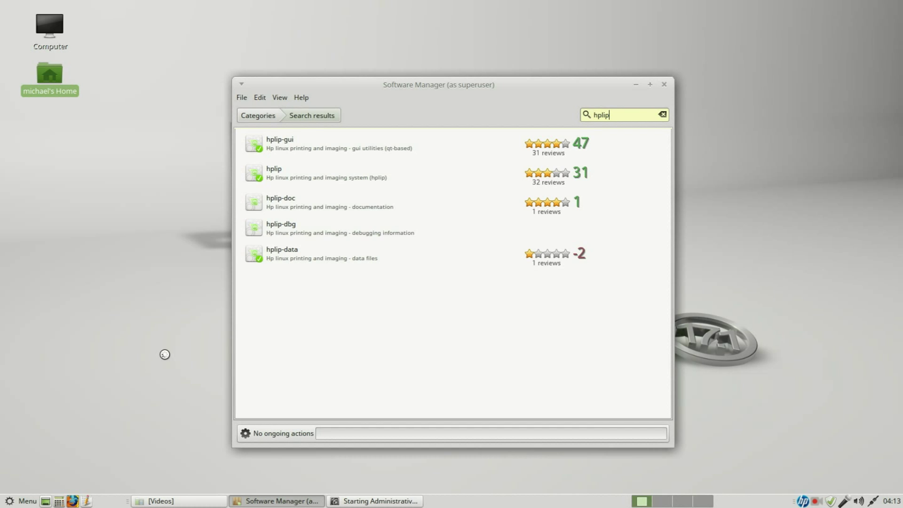
click(284, 141)
double_click(285, 143)
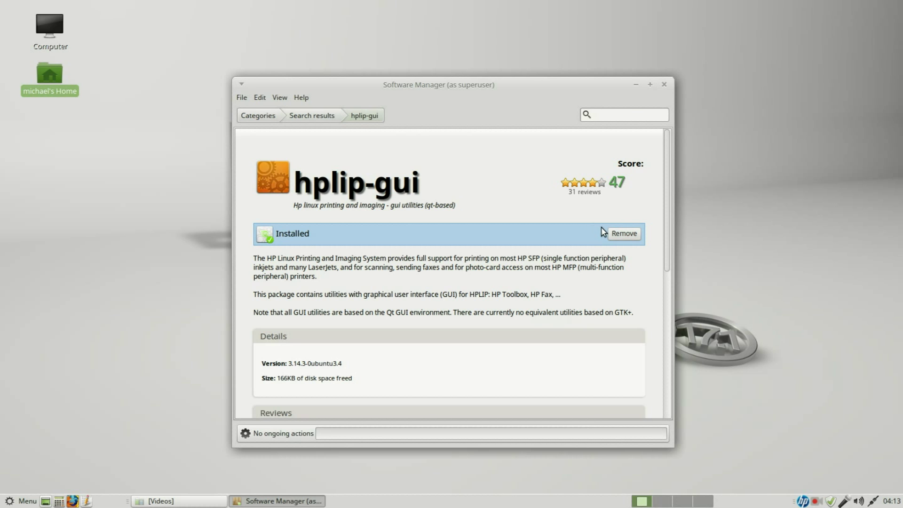
click(621, 234)
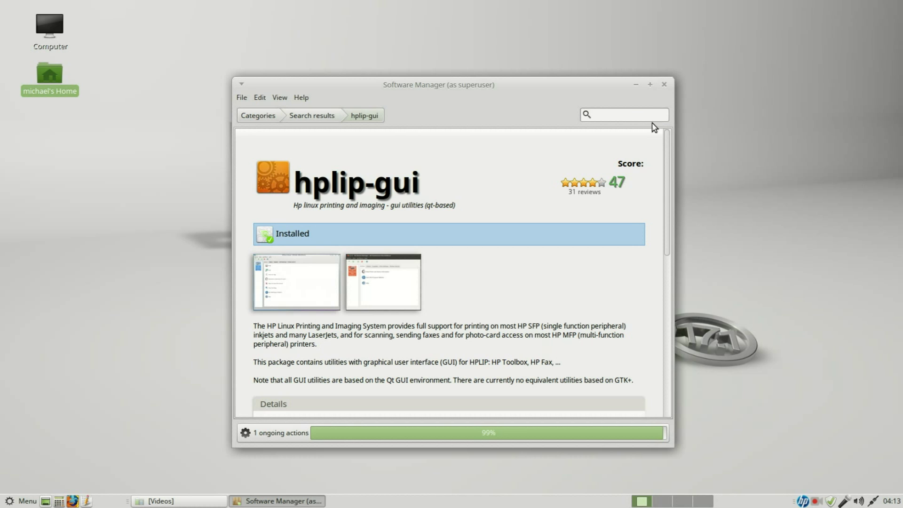
click(666, 86)
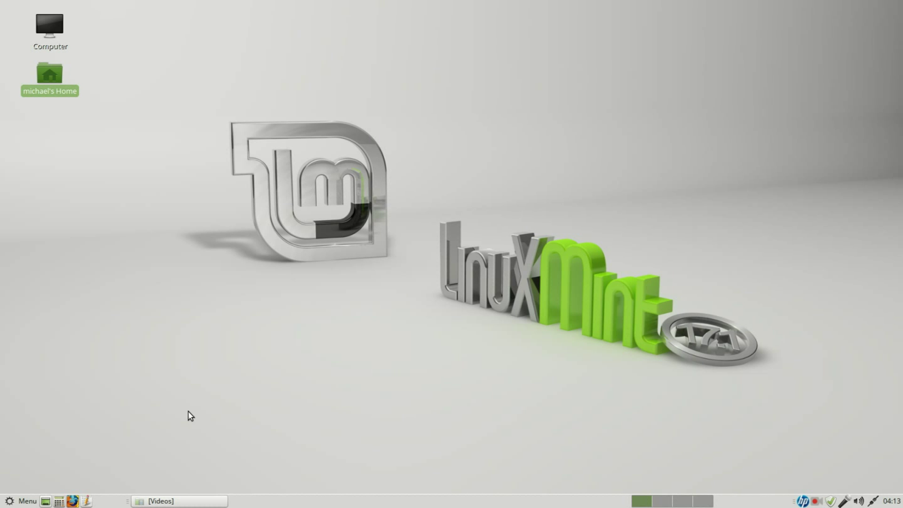
Step: Log out of the MATE session and sign back in with the user's username and password
click(24, 501)
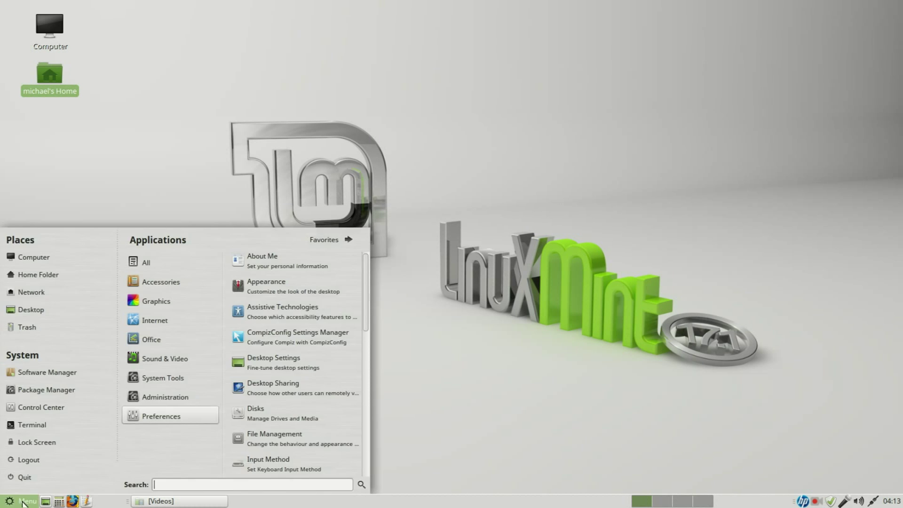
click(36, 462)
click(511, 299)
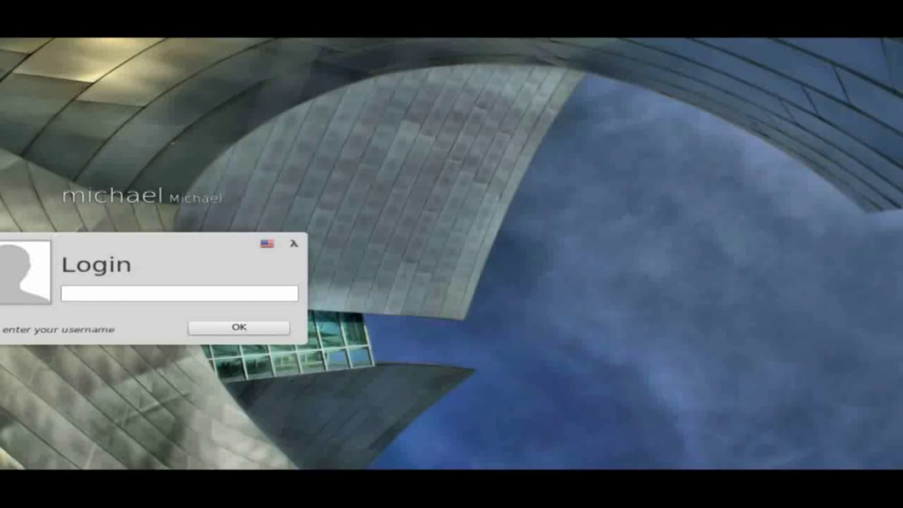
text(michael)
key(Return)
text(•••••••••)
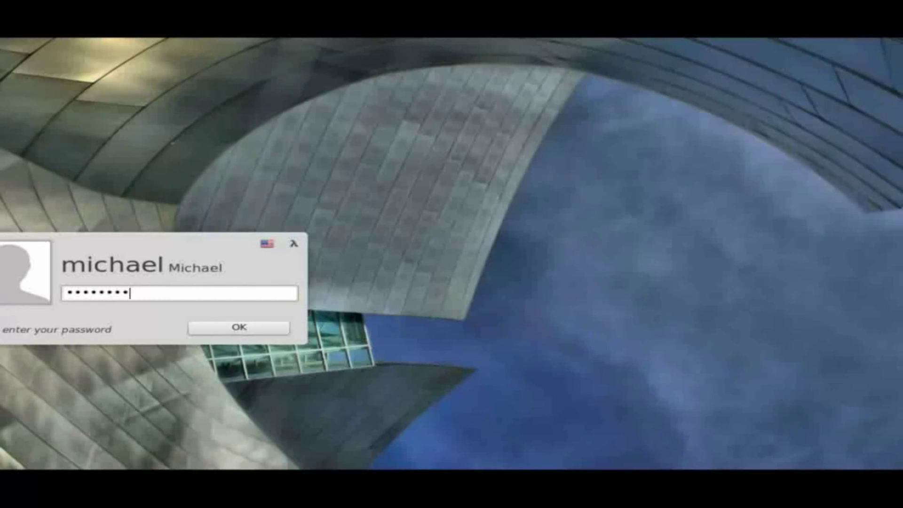
key(Return)
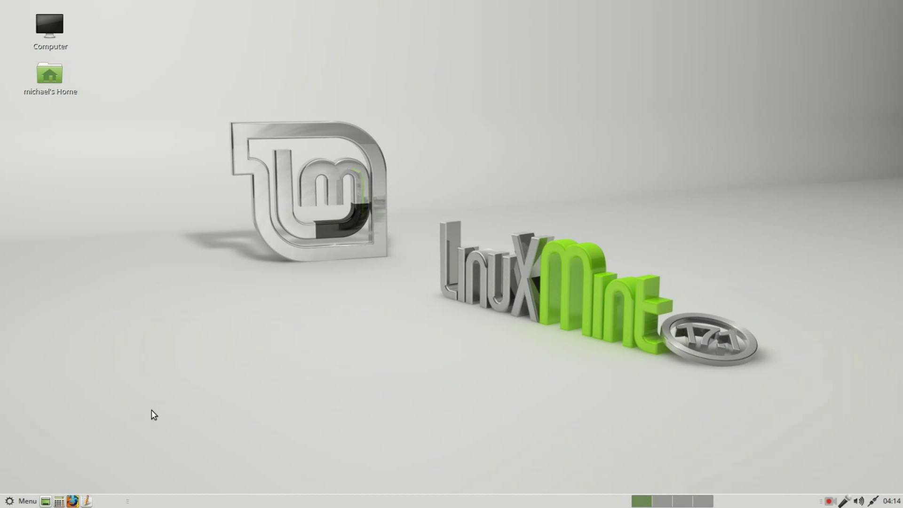
Step: Launch Simple Scan from Menu > Graphics and start a fresh scan of the page
click(26, 501)
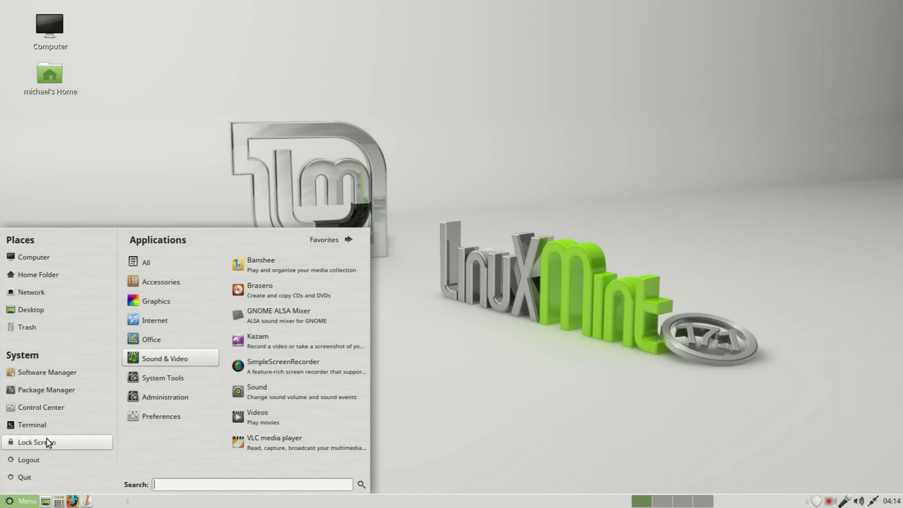
mouse_move(146, 320)
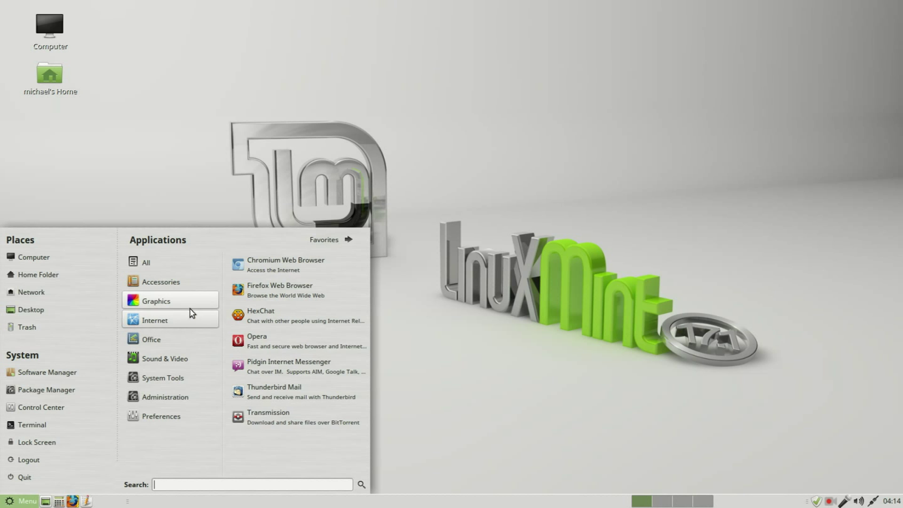
mouse_move(189, 305)
click(279, 362)
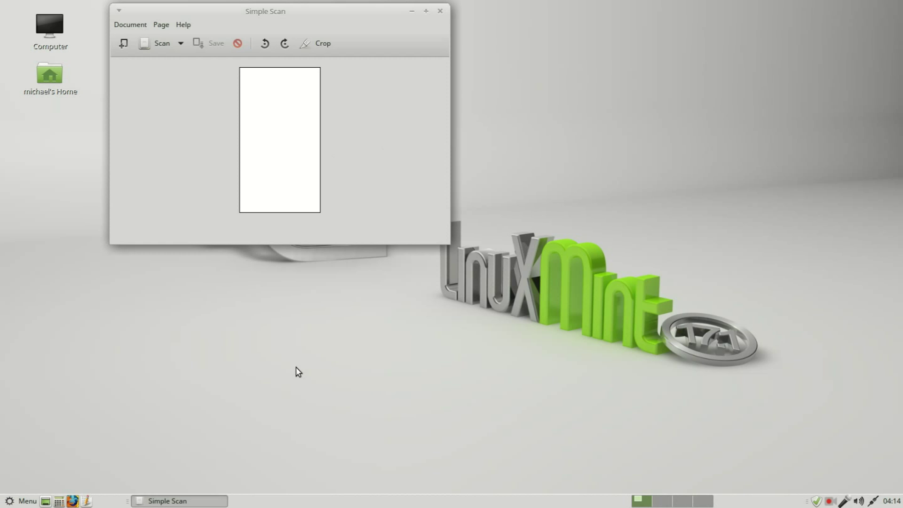
click(156, 43)
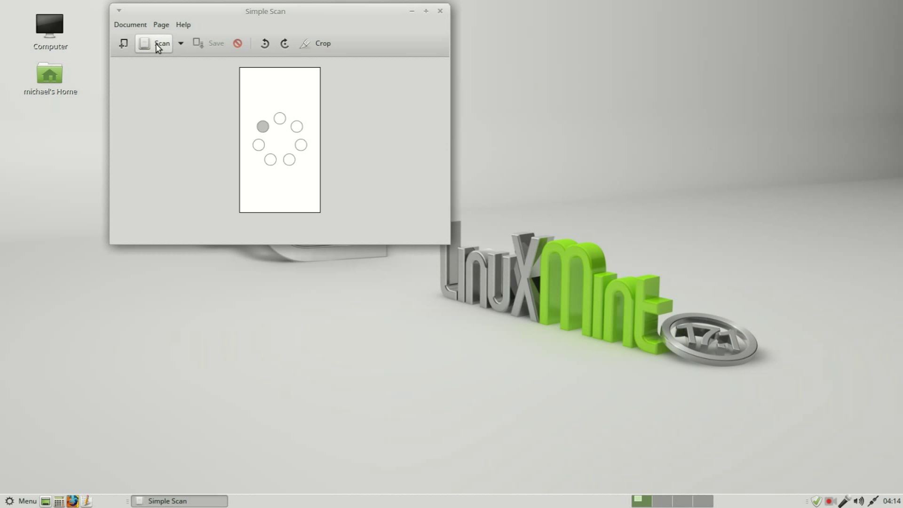